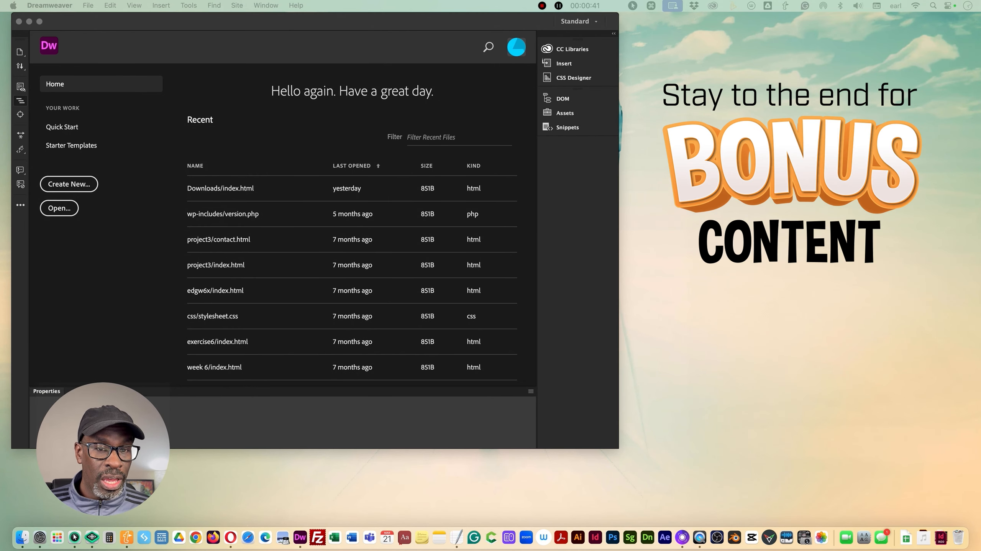
# - Open the htmlpractice folder from the desktop and arrange it with the Sites folder and the FTP notes beside the Dreamweaver window
pyautogui.moveTo(980, 478); pyautogui.dragTo(852, 478)
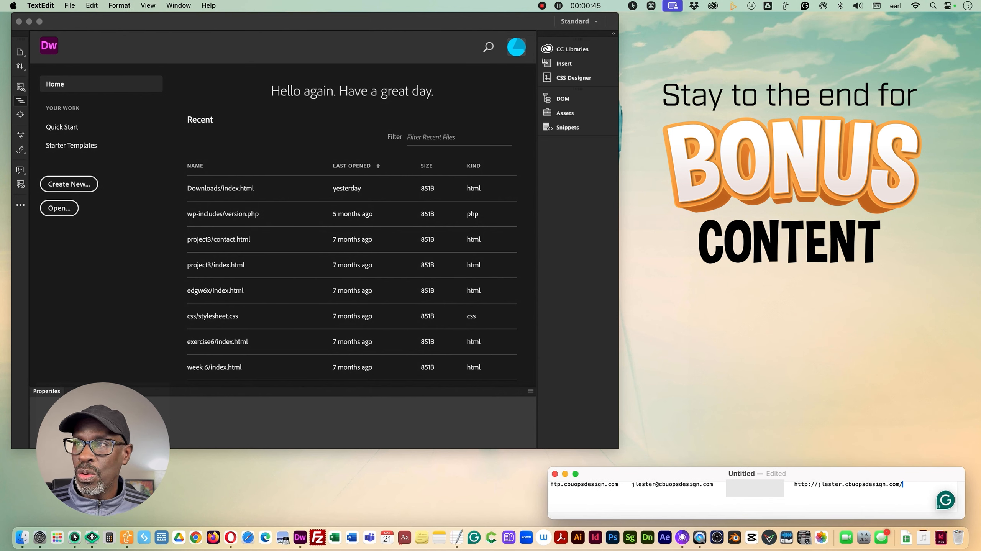
pyautogui.click(727, 136)
pyautogui.moveTo(726, 137); pyautogui.dragTo(723, 140)
pyautogui.click(724, 140)
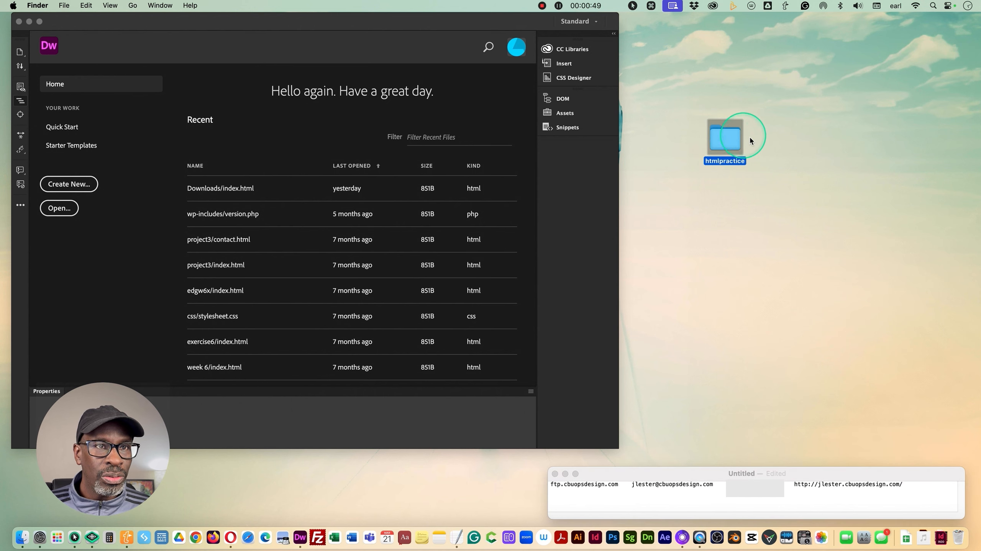
pyautogui.doubleClick(726, 146)
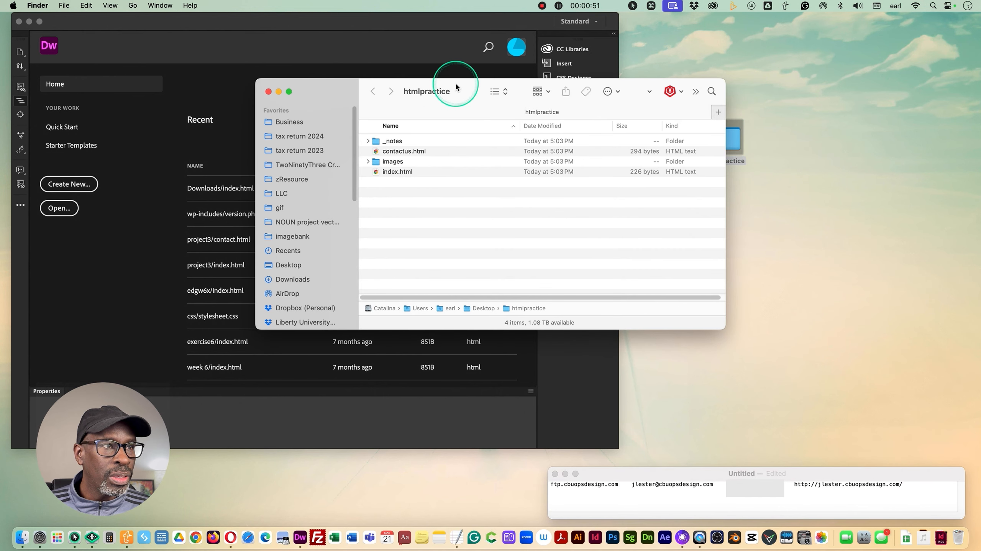
pyautogui.moveTo(422, 79); pyautogui.dragTo(792, 213)
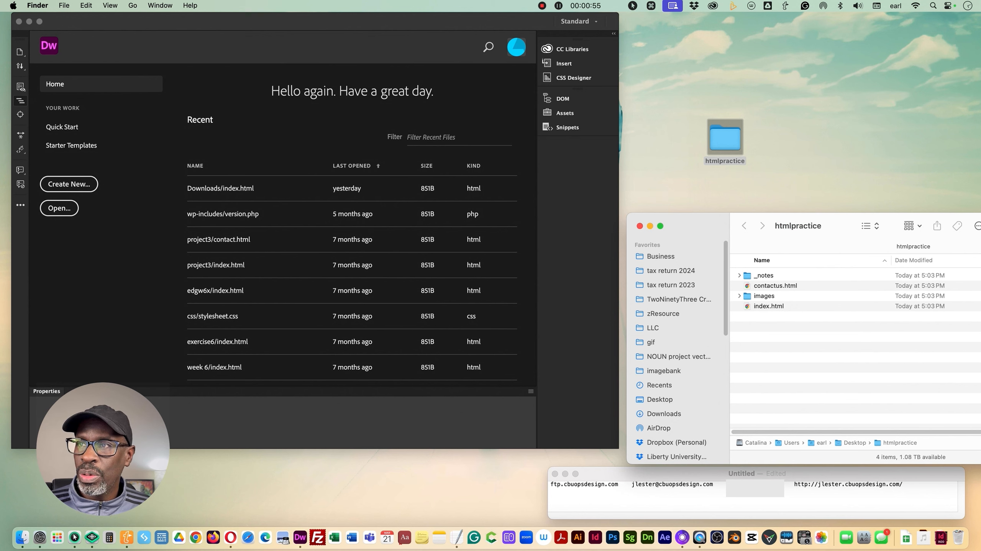
pyautogui.moveTo(980, 116); pyautogui.dragTo(852, 44)
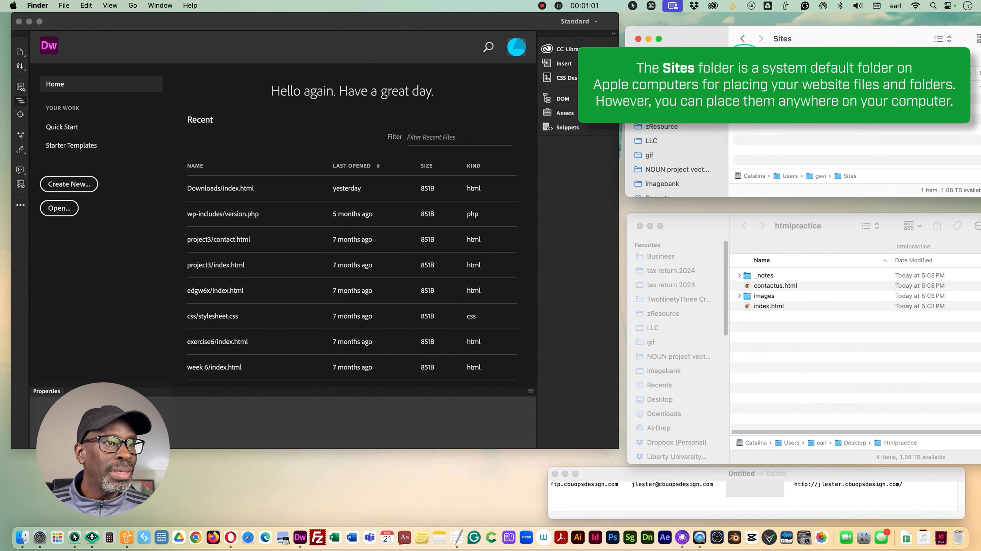
# - Switch to Dreamweaver, start a new site definition and move its setup dialog higher in the workspace
pyautogui.click(476, 23)
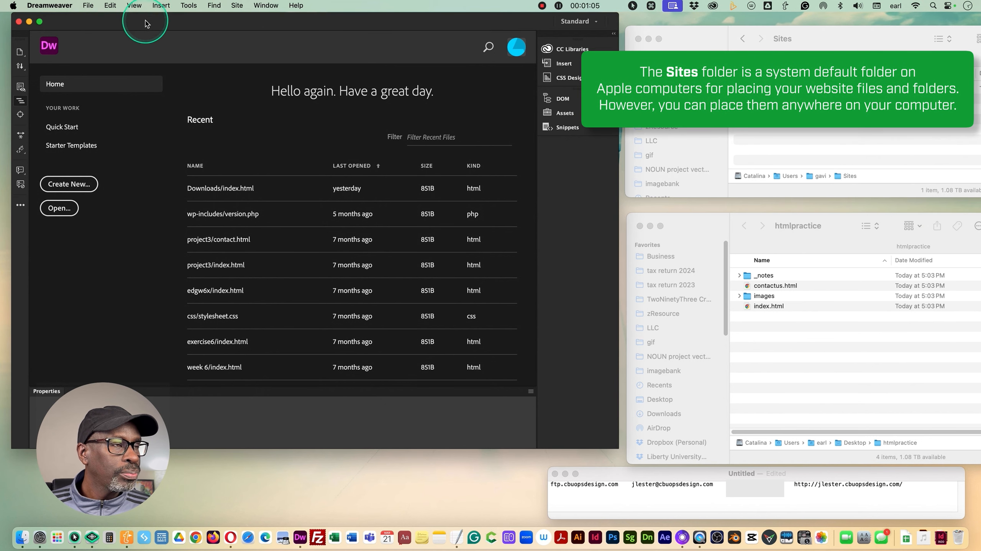
pyautogui.click(237, 6)
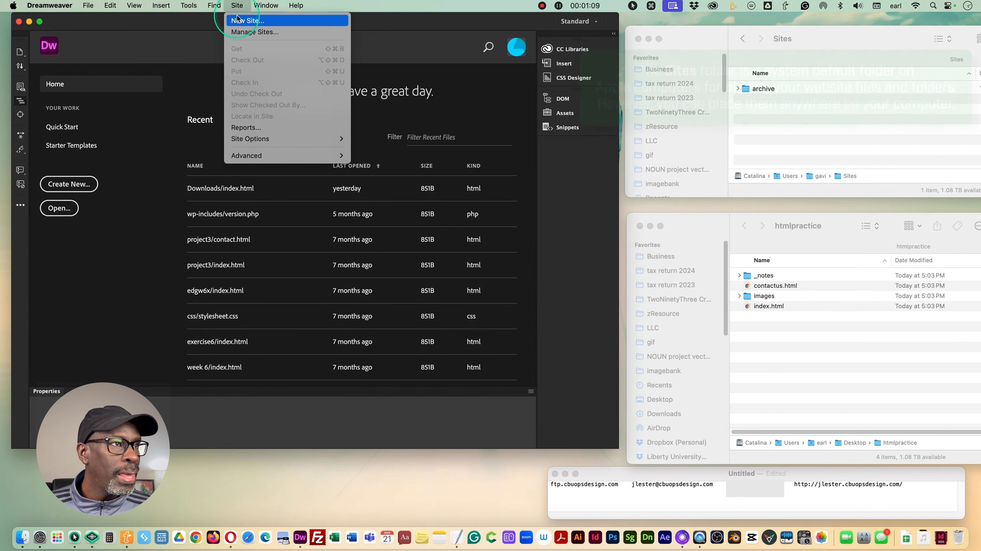
pyautogui.click(237, 21)
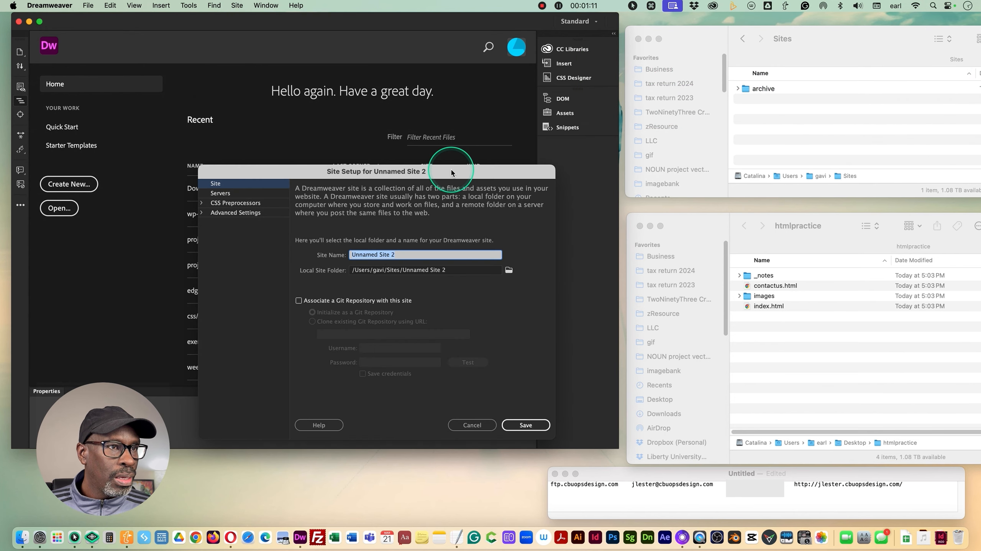
pyautogui.moveTo(452, 170); pyautogui.dragTo(450, 85)
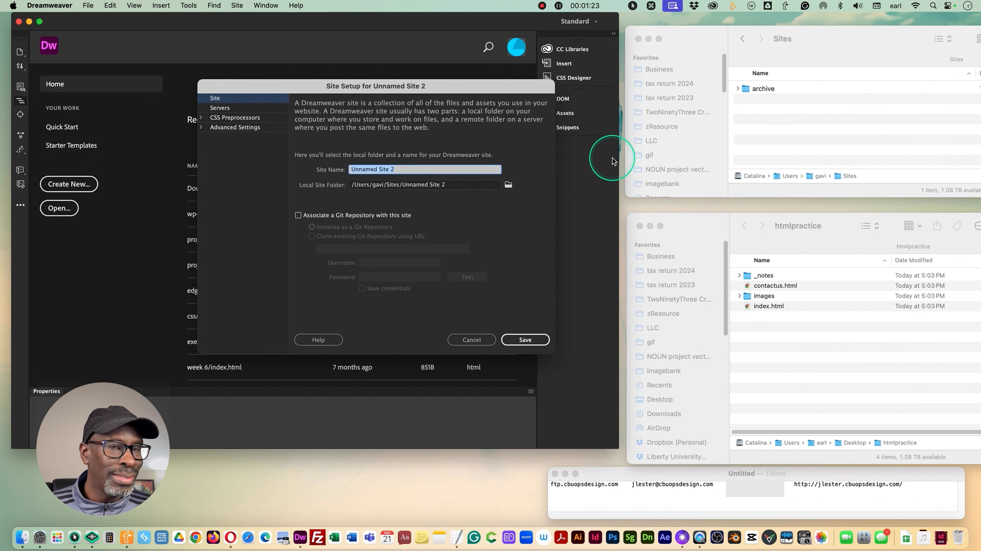
# - Create a folder named newhtml inside Sites and choose it as the local site folder
pyautogui.click(508, 186)
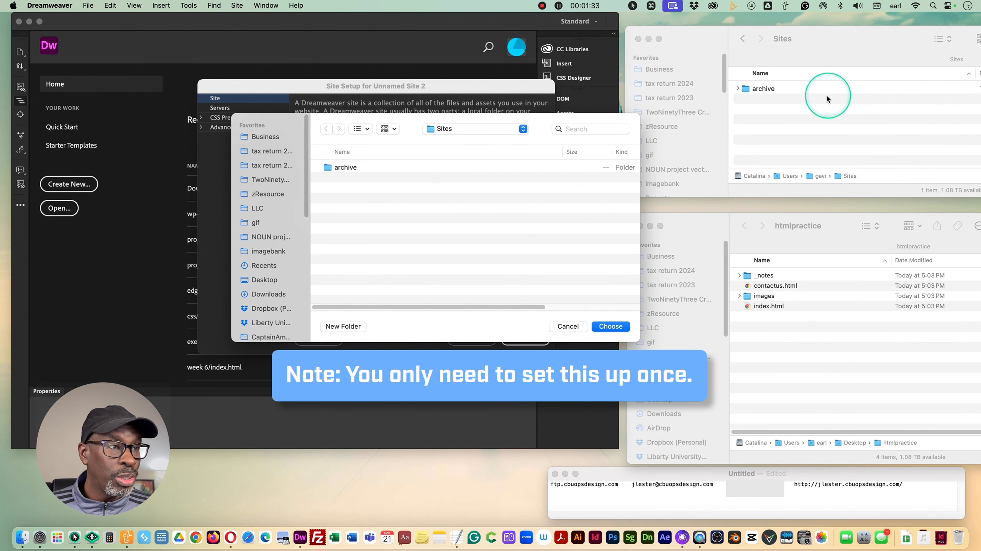
pyautogui.click(345, 327)
pyautogui.write('n')
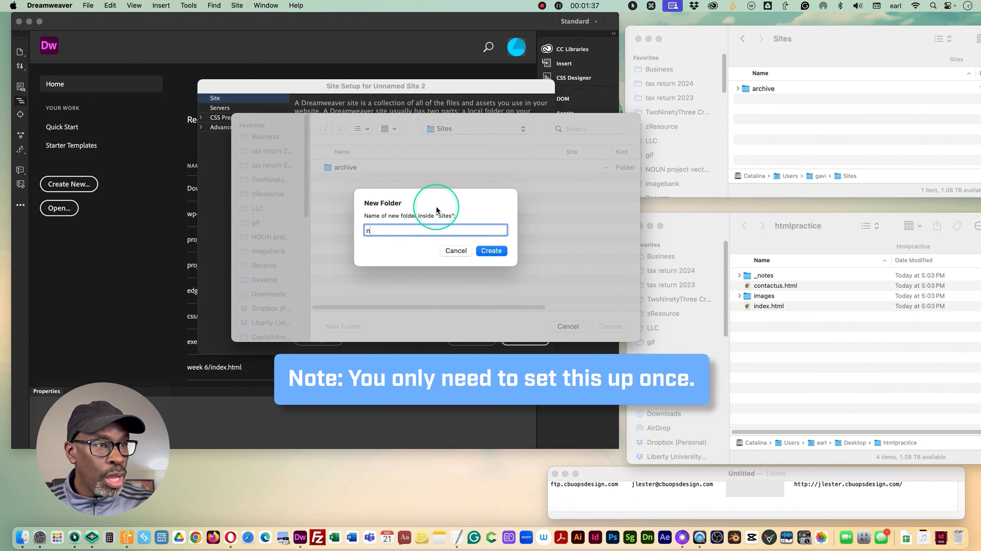
pyautogui.write('ewhtml')
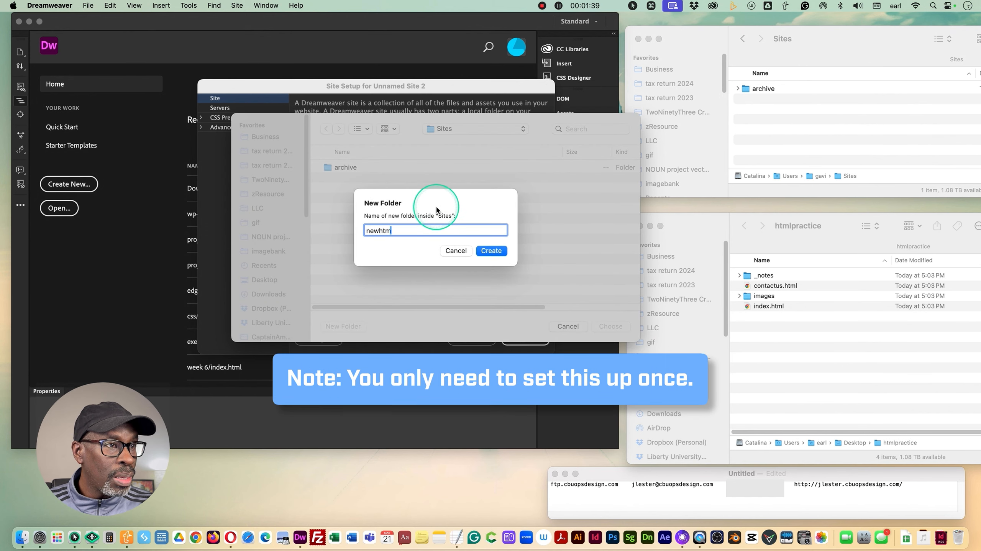
pyautogui.click(501, 252)
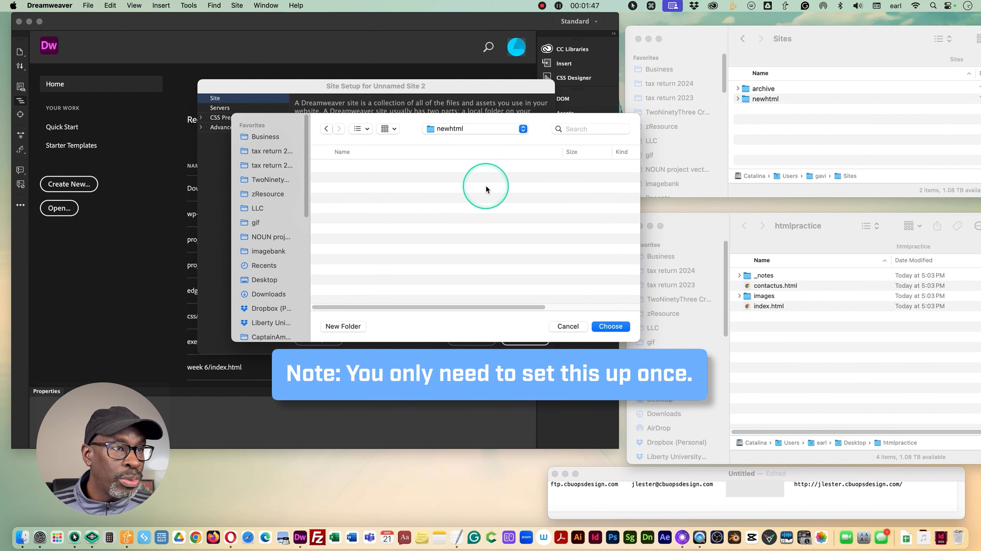
pyautogui.moveTo(444, 91); pyautogui.dragTo(372, 79)
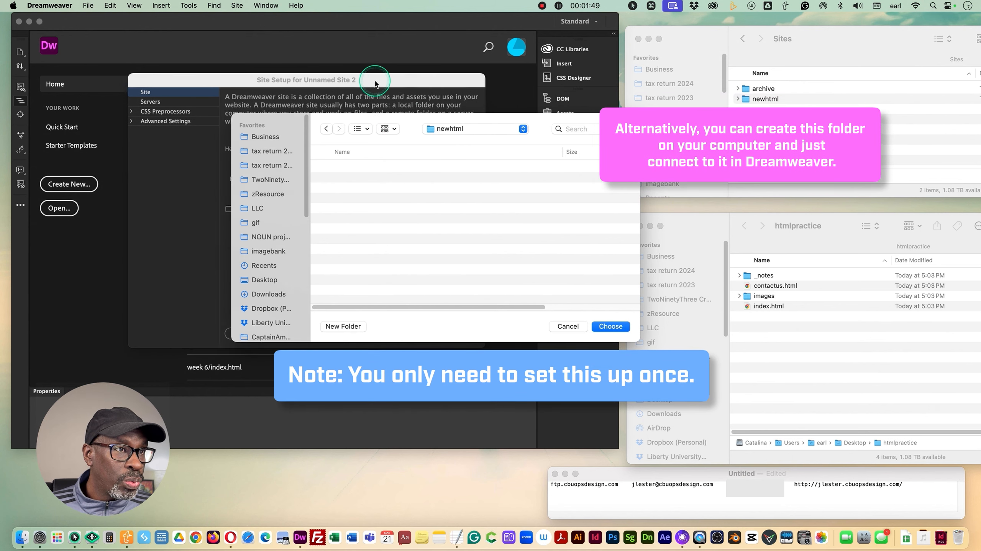
pyautogui.click(541, 331)
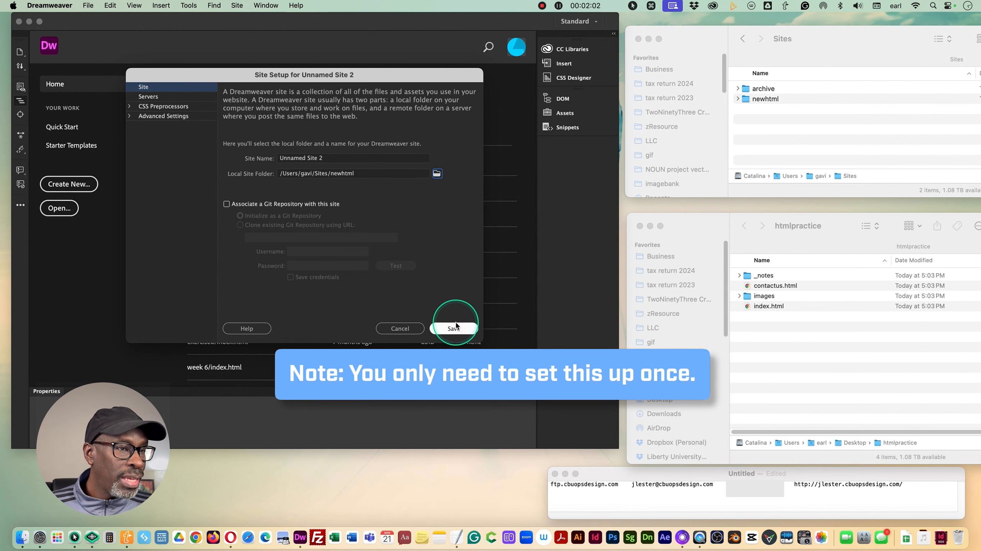
# - Add a server to the site definition and name it "newhtml server"
pyautogui.click(149, 97)
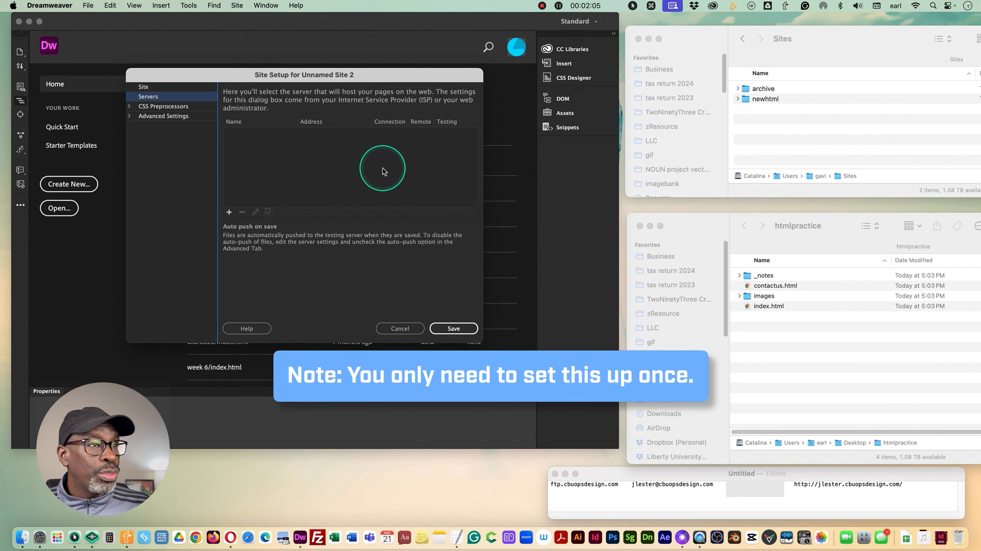
pyautogui.click(229, 213)
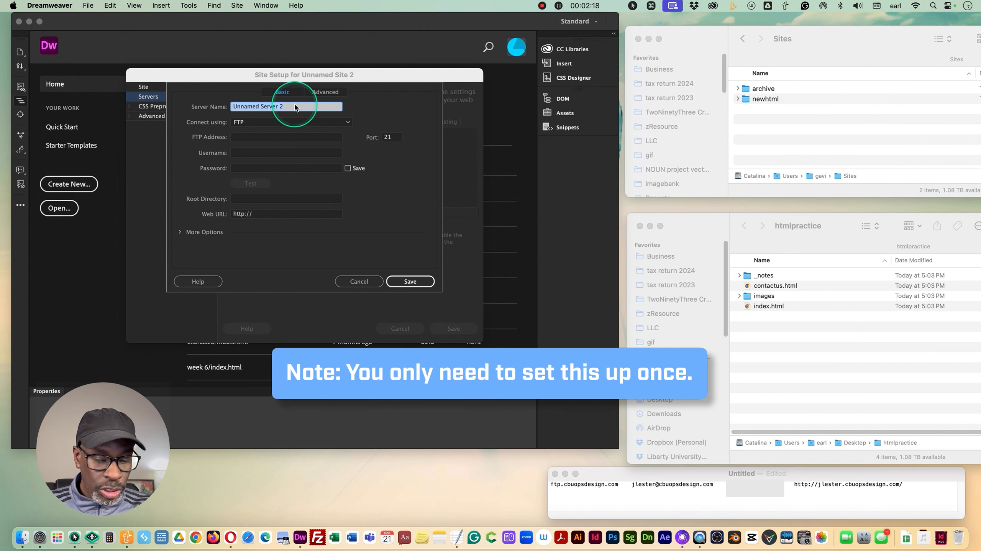
pyautogui.write('ml')
pyautogui.press('BackSpace')
pyautogui.press('BackSpace')
pyautogui.write('html serv')
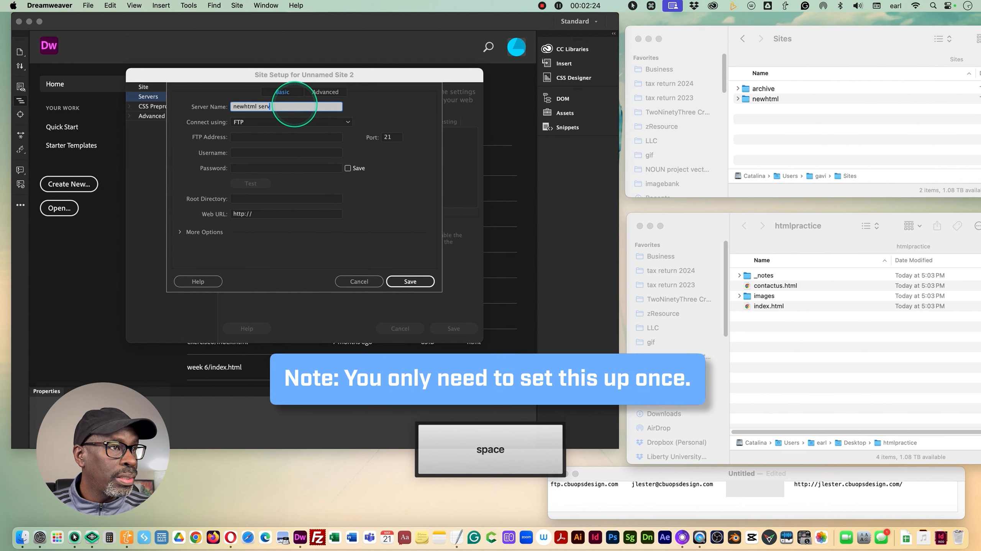
pyautogui.write('er')
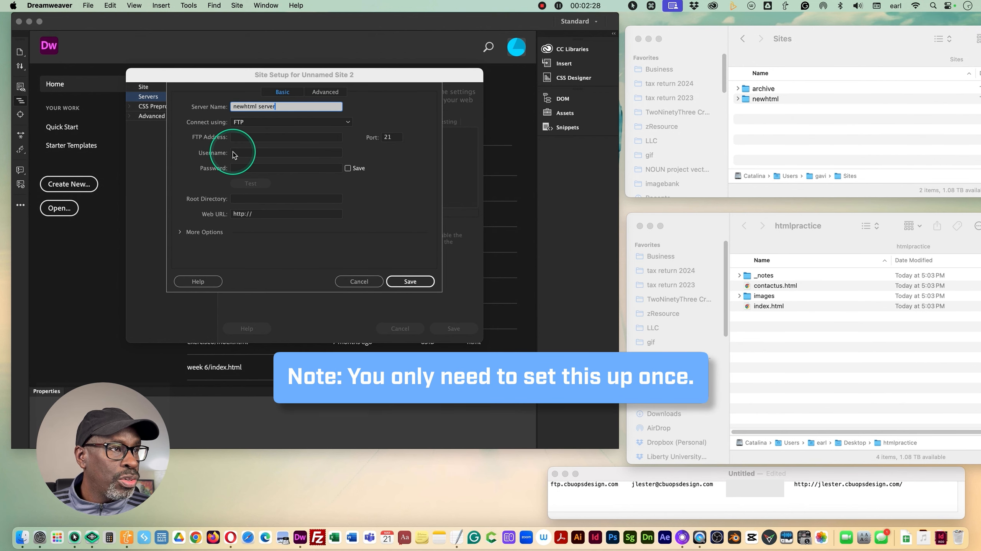
# - Enter the FTP address ftp.cbuopsdesign.com, the username and the account password with password saving enabled, and save the server
pyautogui.moveTo(622, 480); pyautogui.dragTo(538, 486)
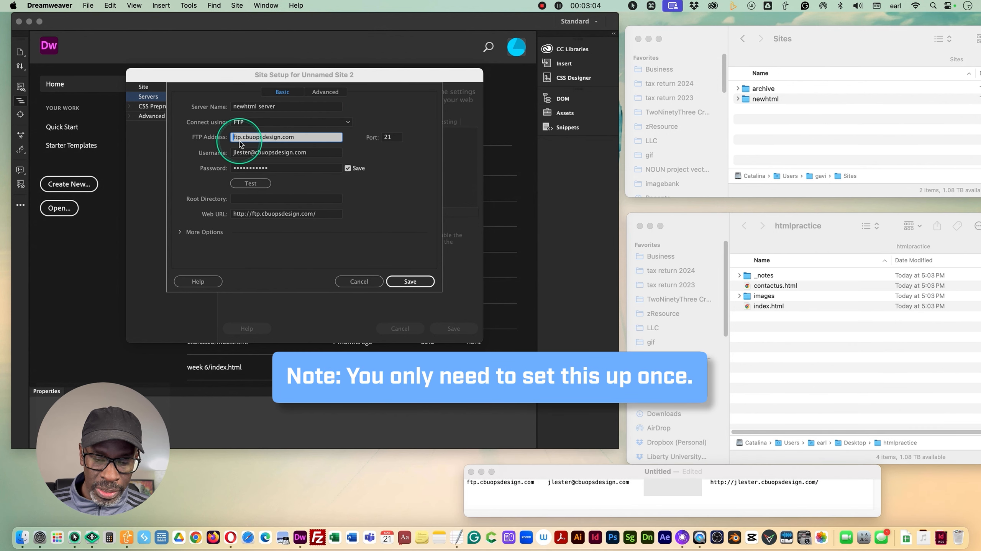
pyautogui.press('Left')
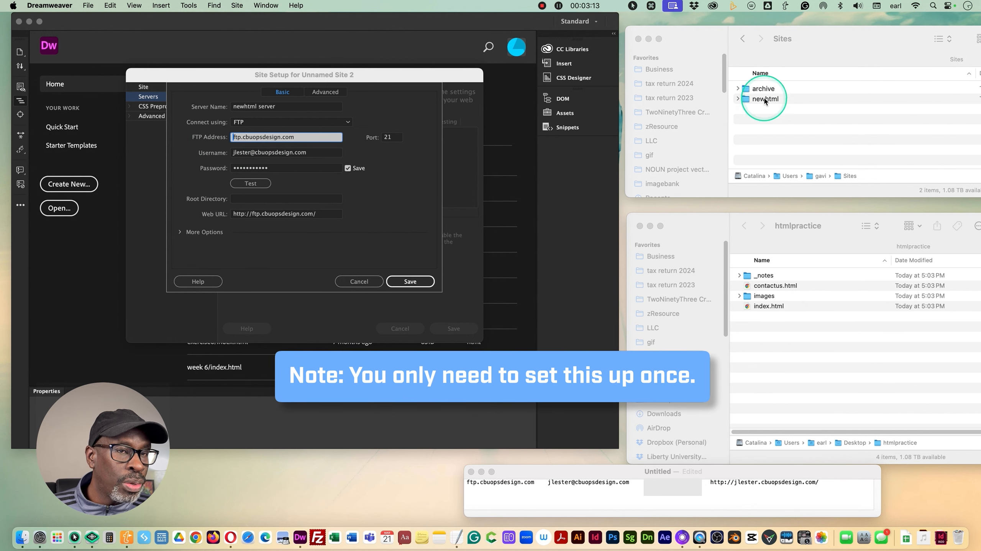
pyautogui.click(411, 281)
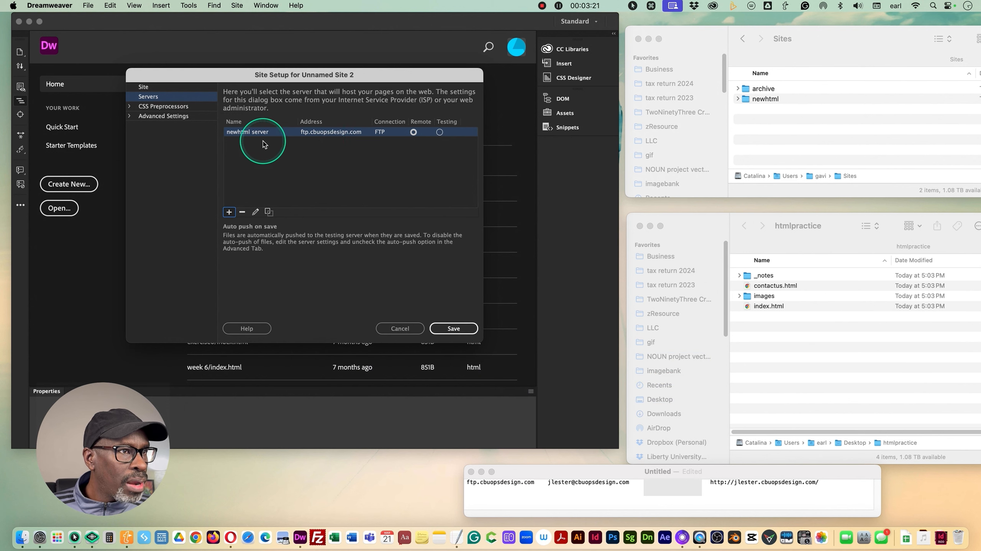
# - Test the connection in the newhtml server's settings, and save the server and the site setup
pyautogui.doubleClick(238, 132)
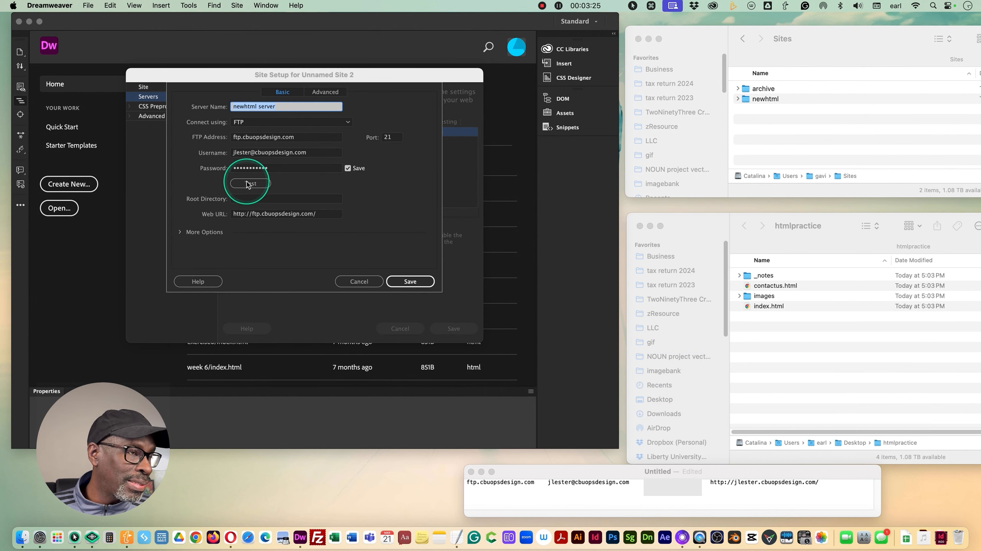
pyautogui.click(359, 281)
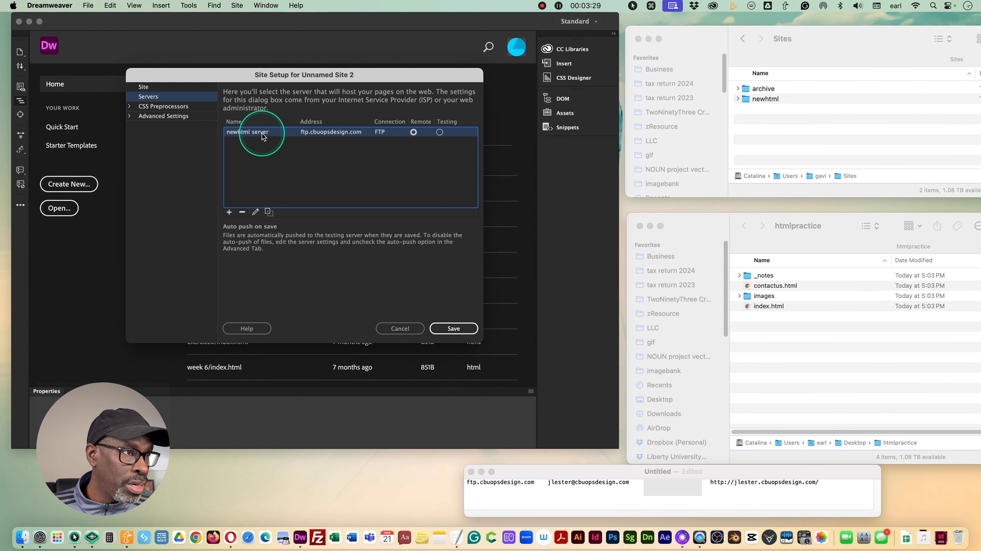
pyautogui.doubleClick(240, 132)
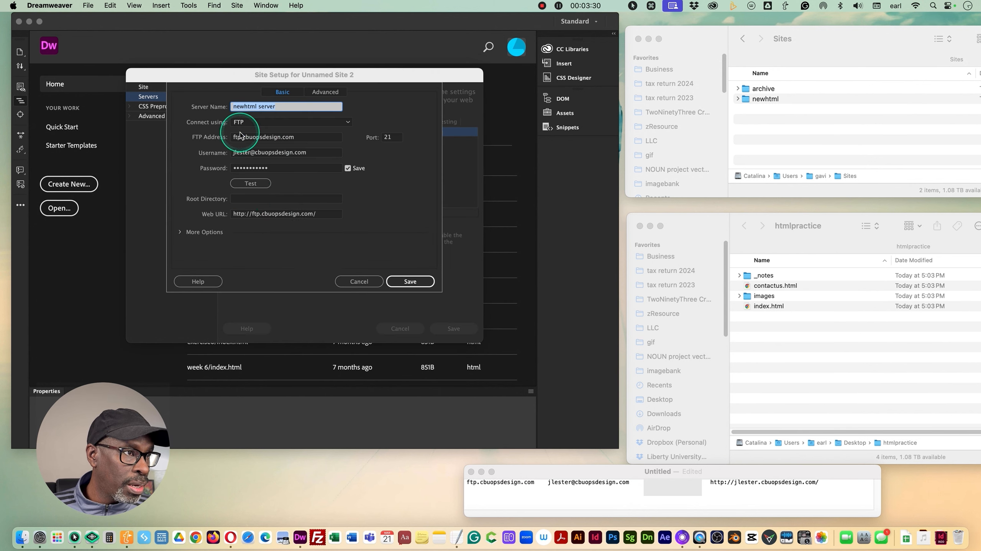
pyautogui.click(256, 185)
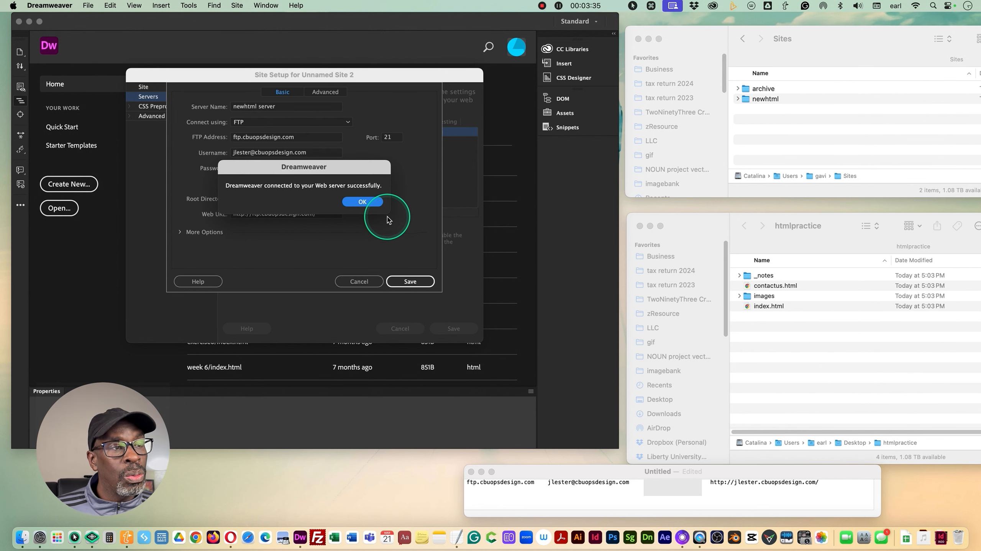
pyautogui.click(365, 203)
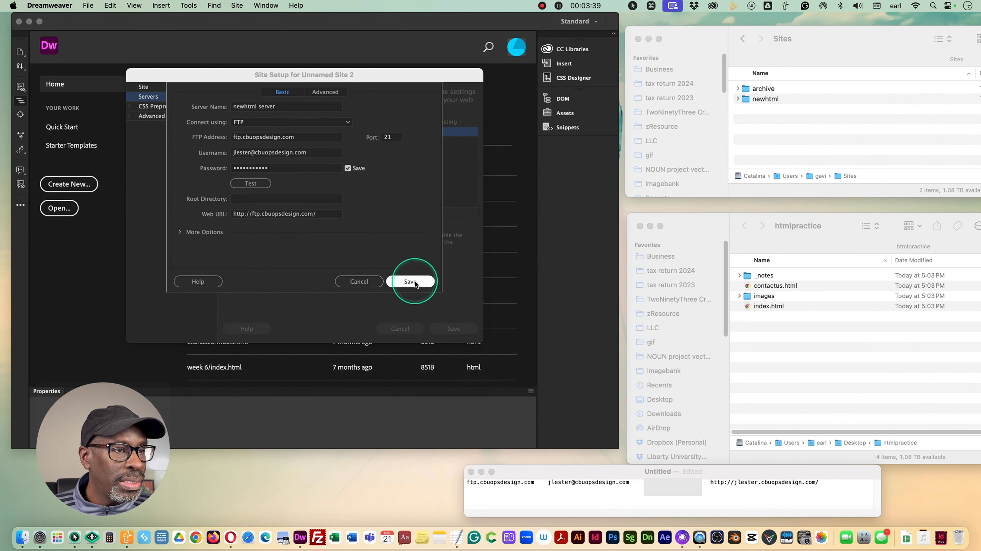
pyautogui.click(413, 282)
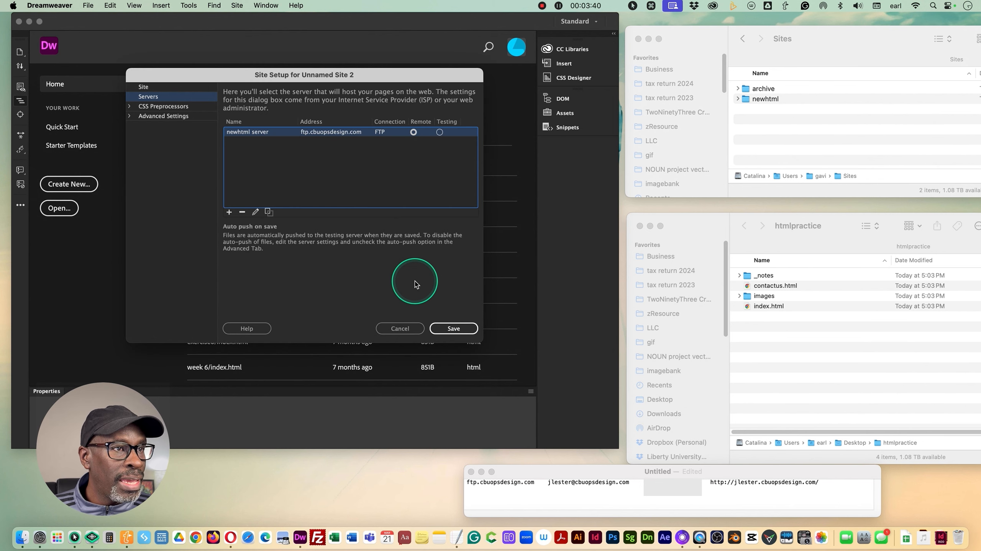
pyautogui.click(453, 329)
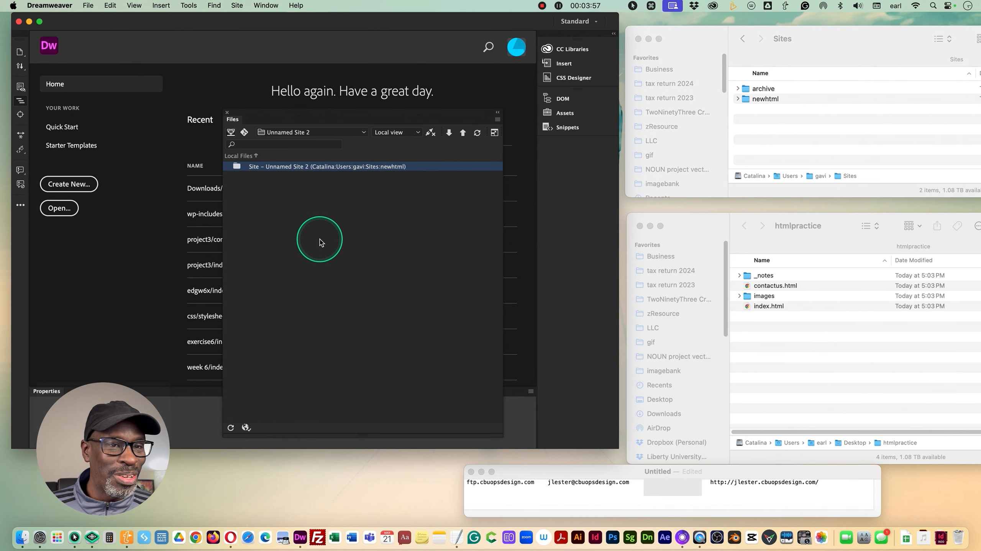
# - Move the htmlpractice folder from the Desktop into the newhtml folder inside Sites using Finder
pyautogui.click(825, 224)
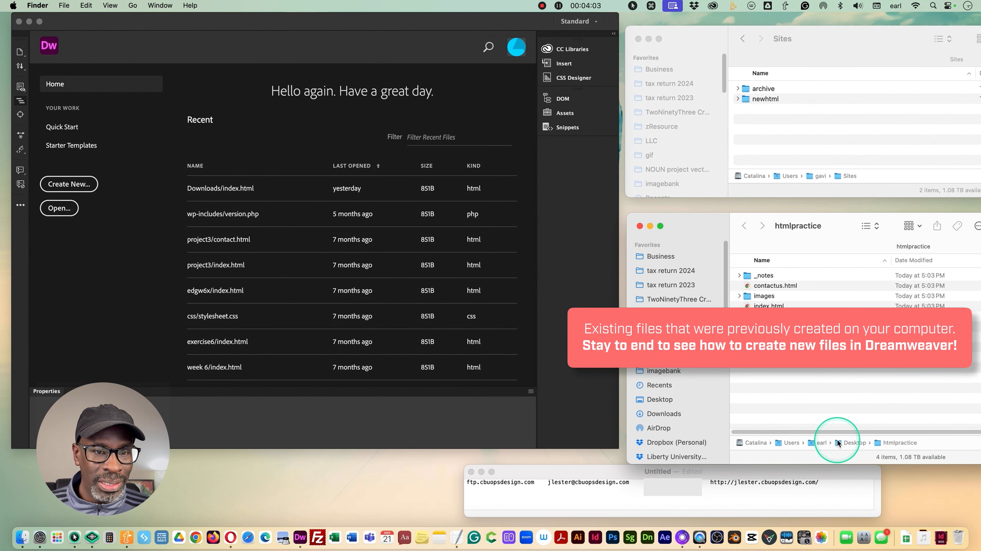
pyautogui.doubleClick(856, 443)
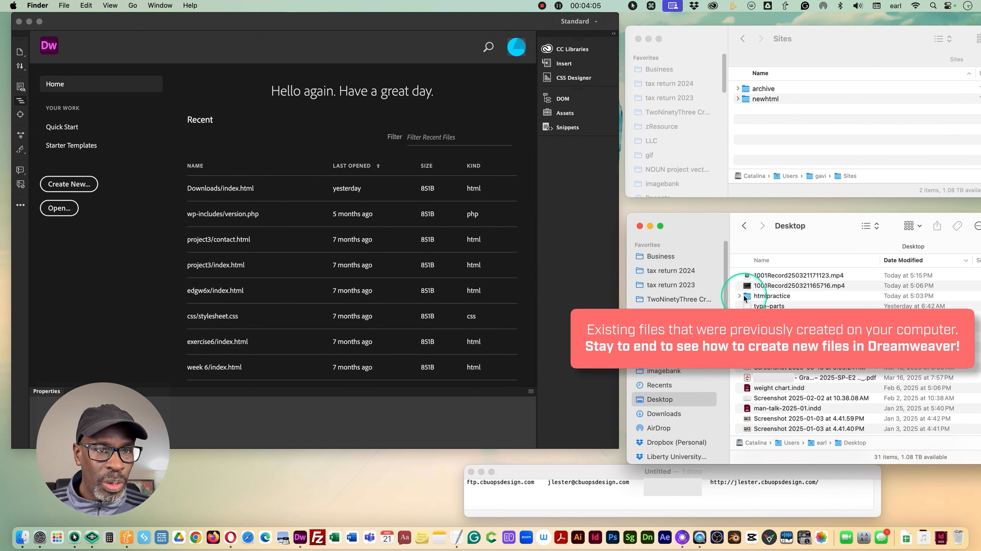
pyautogui.click(749, 297)
pyautogui.moveTo(749, 297); pyautogui.dragTo(756, 101)
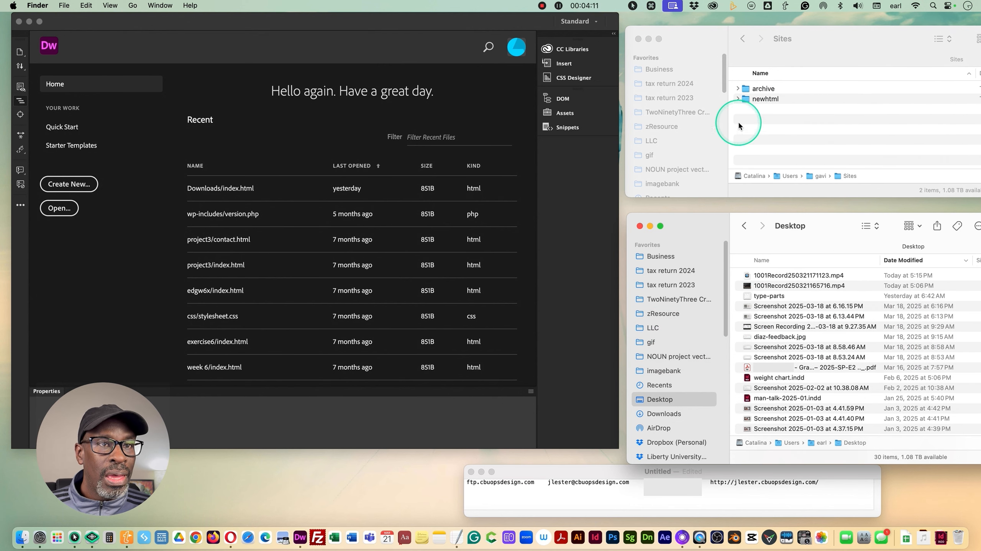
# - Expand the newhtml and htmlpractice folders in Sites to examine the moved website files
pyautogui.click(738, 100)
pyautogui.click(751, 111)
pyautogui.click(745, 110)
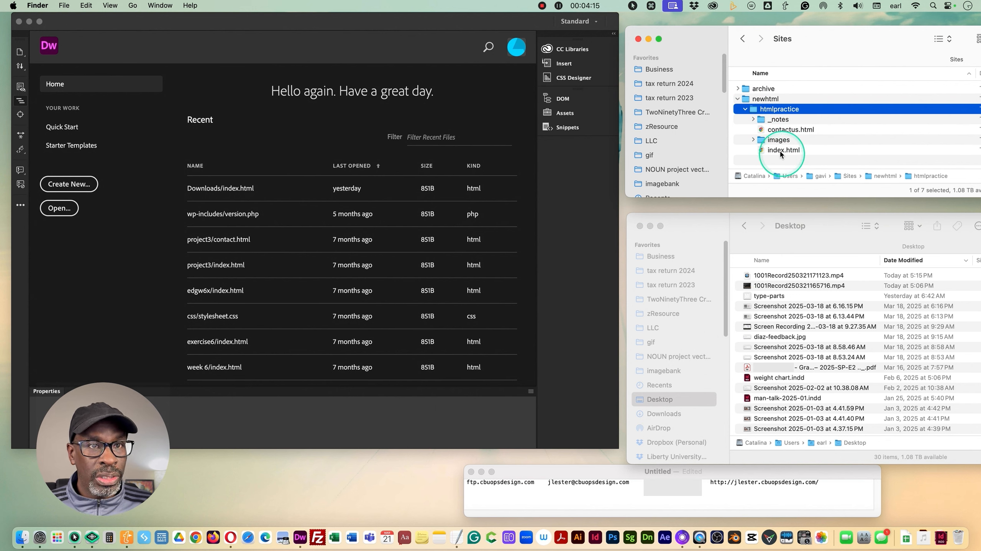
pyautogui.click(753, 120)
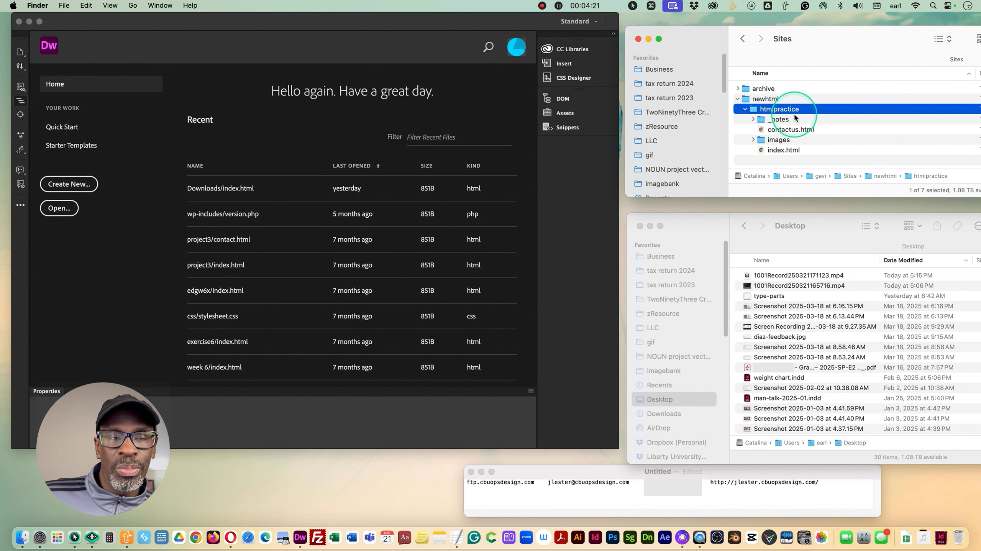
# - Move the _notes folder inside htmlpractice to the Trash
pyautogui.click(760, 120)
pyautogui.rightClick(761, 121)
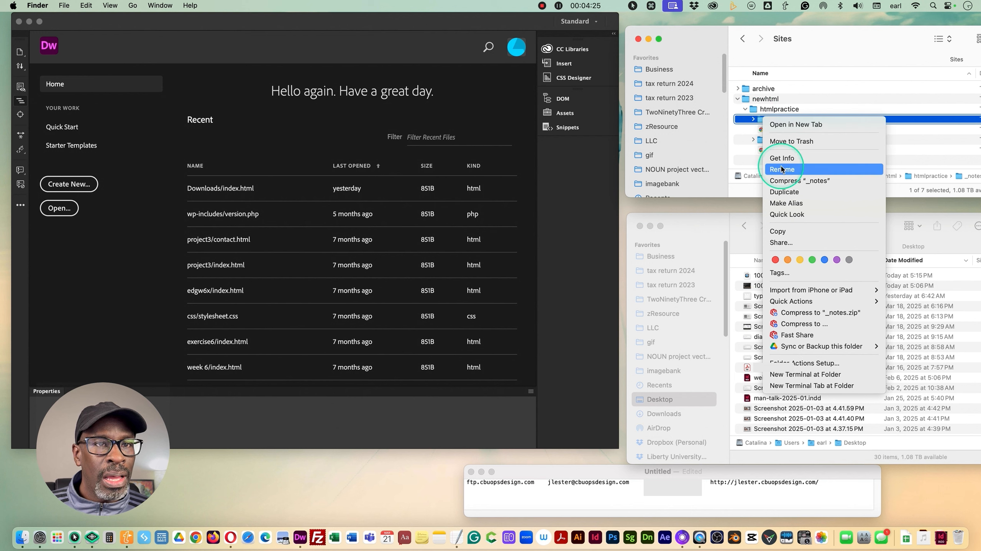
pyautogui.click(794, 142)
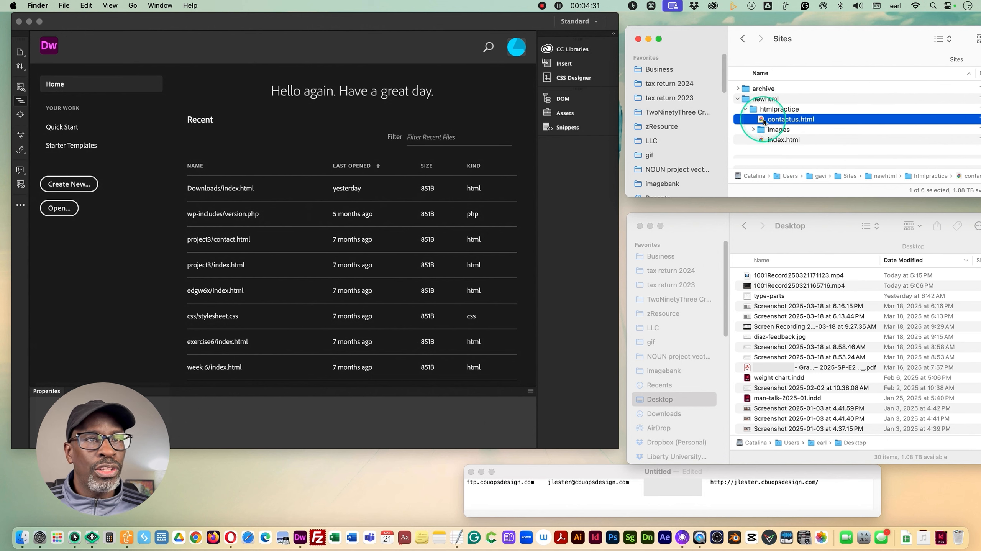
# - Reposition the Finder and text note windows beside Dreamweaver, and examine the contents of the images folder in htmlpractice
pyautogui.moveTo(842, 51); pyautogui.dragTo(836, 48)
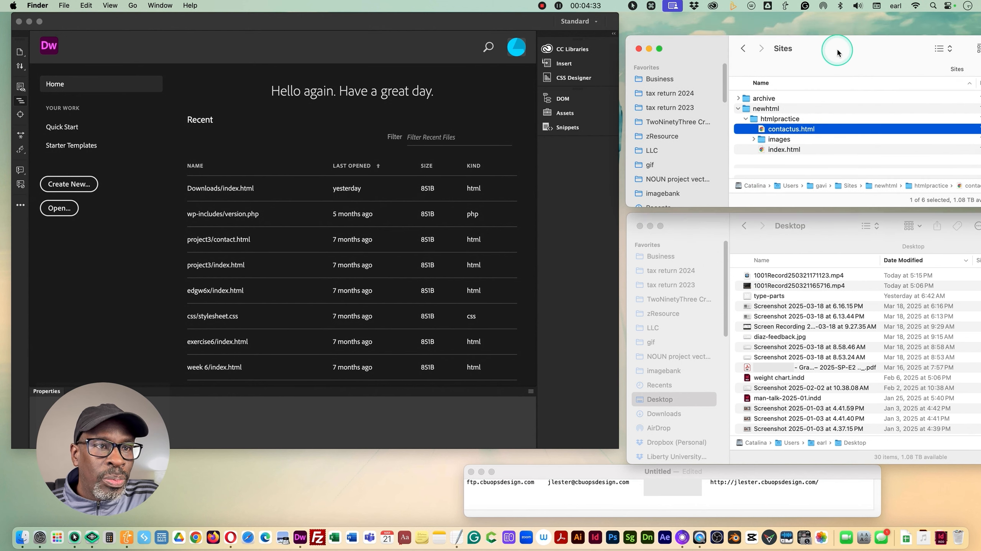
pyautogui.moveTo(821, 221); pyautogui.dragTo(818, 203)
pyautogui.moveTo(678, 471); pyautogui.dragTo(848, 457)
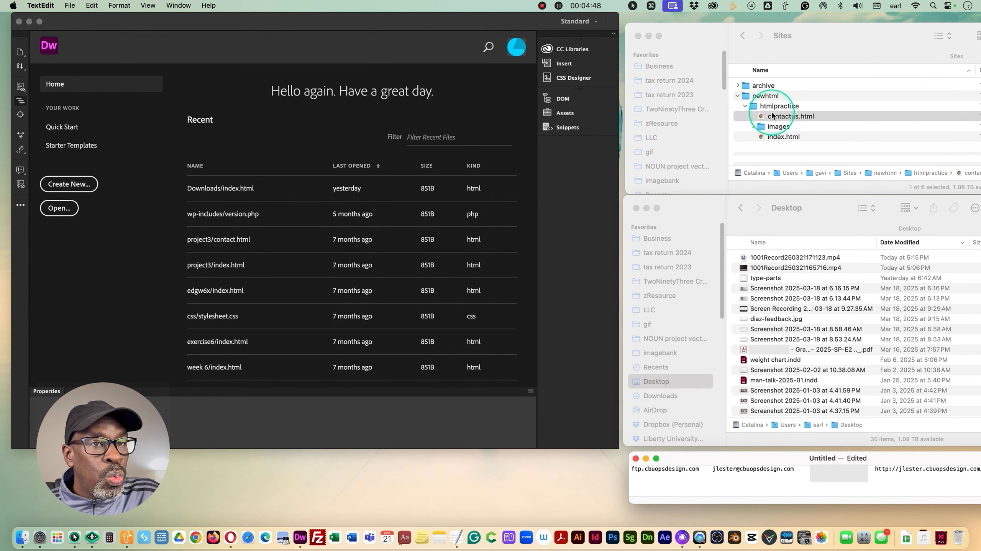
pyautogui.click(753, 126)
pyautogui.click(753, 126)
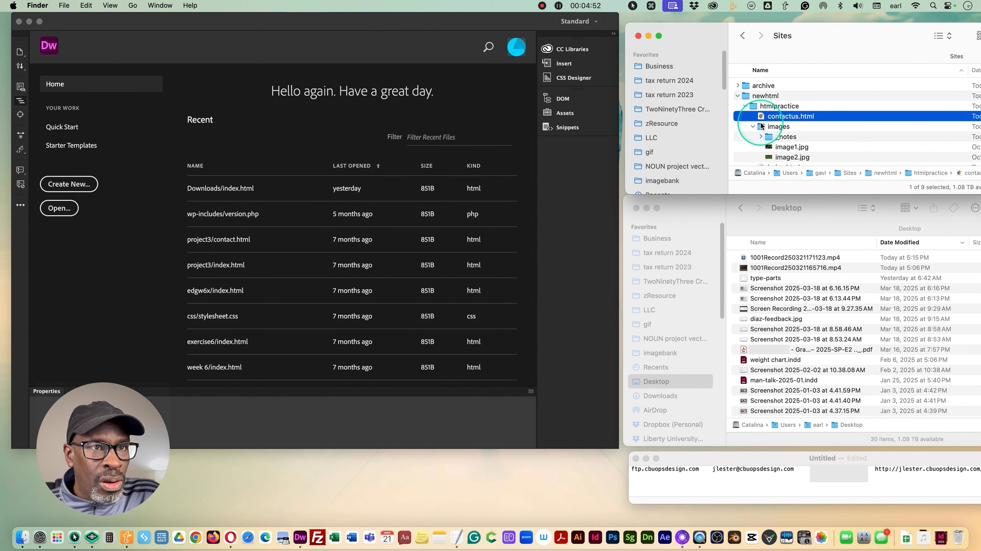
pyautogui.click(753, 126)
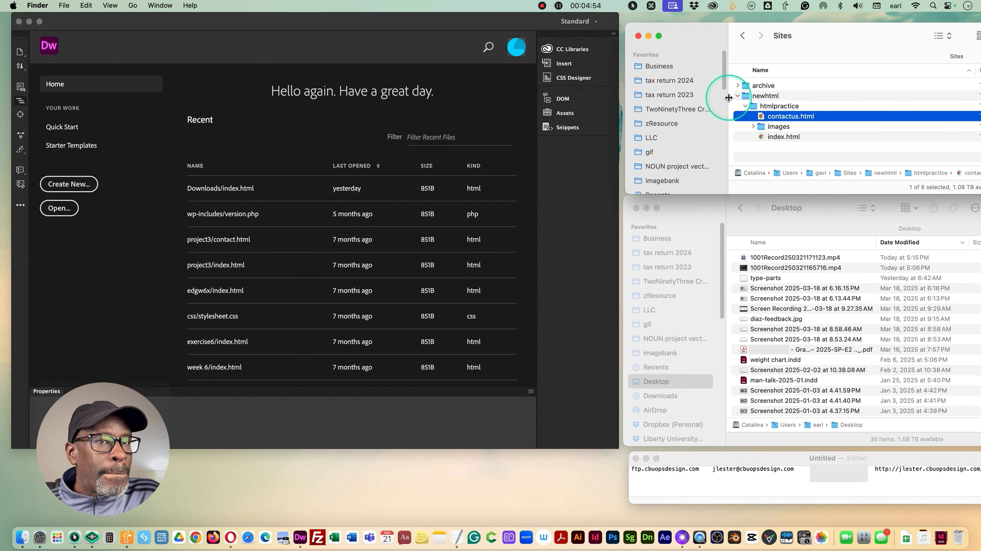
# - Switch to Dreamweaver, refresh the local files of Unnamed Site 2, and expand the htmlpractice and images folders
pyautogui.click(487, 39)
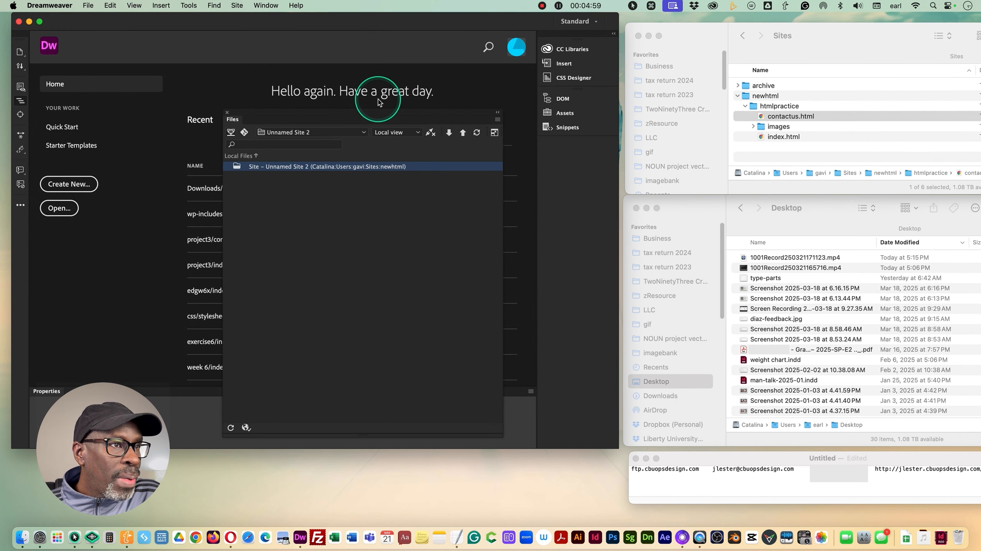
pyautogui.moveTo(373, 114); pyautogui.dragTo(364, 69)
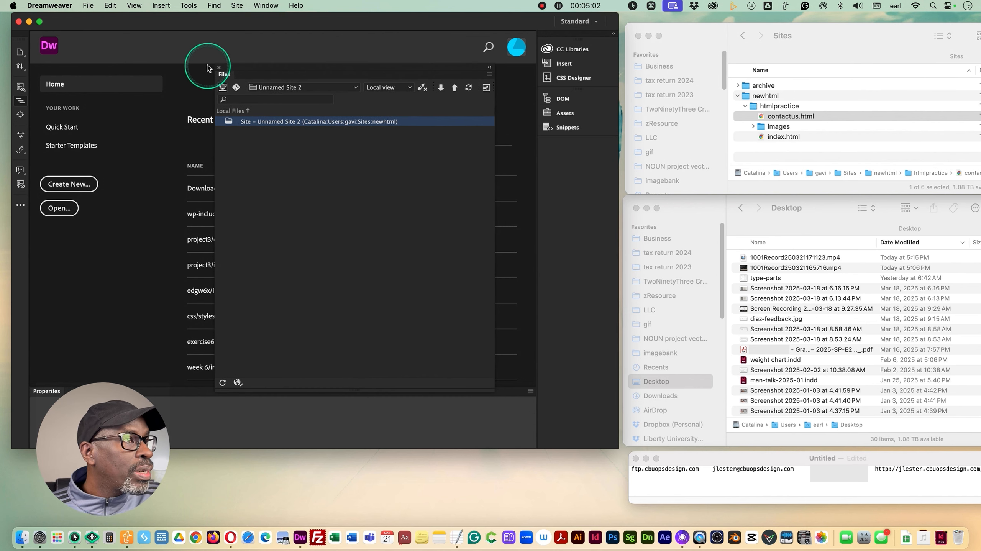
pyautogui.rightClick(228, 123)
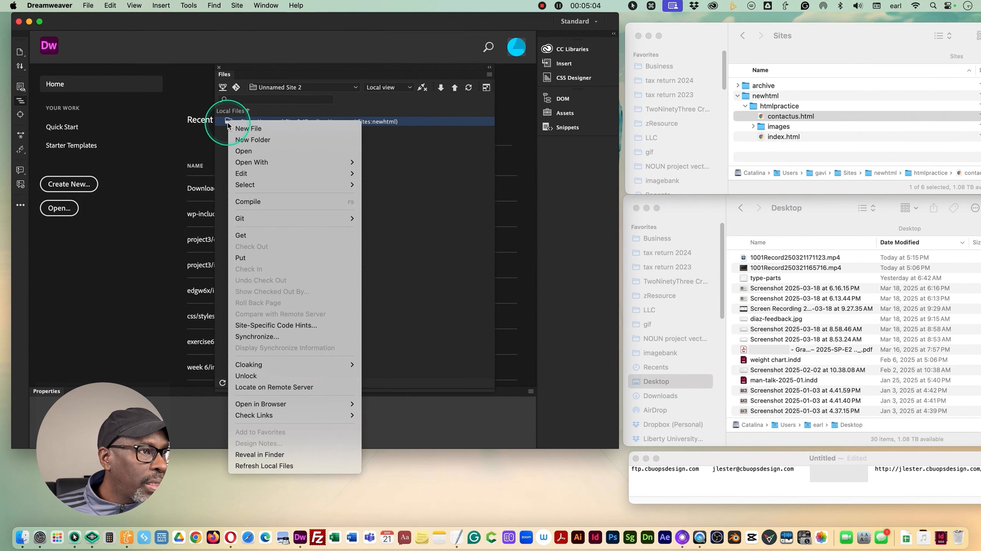
pyautogui.click(267, 467)
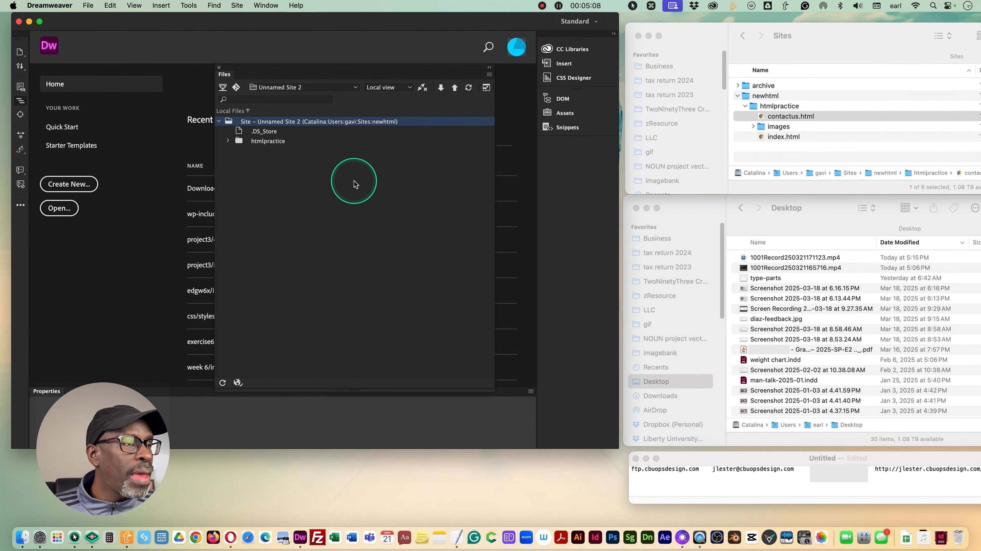
pyautogui.click(228, 141)
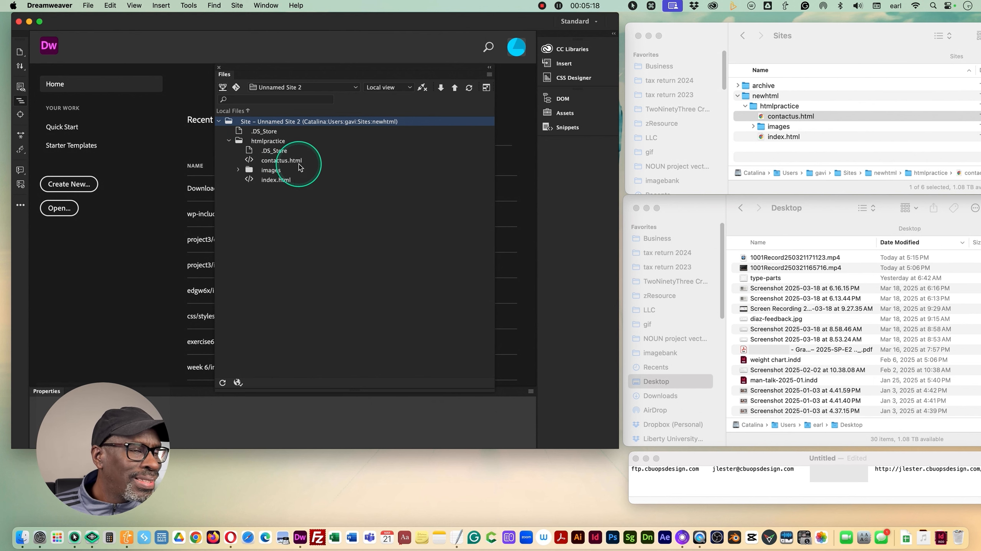
pyautogui.click(238, 170)
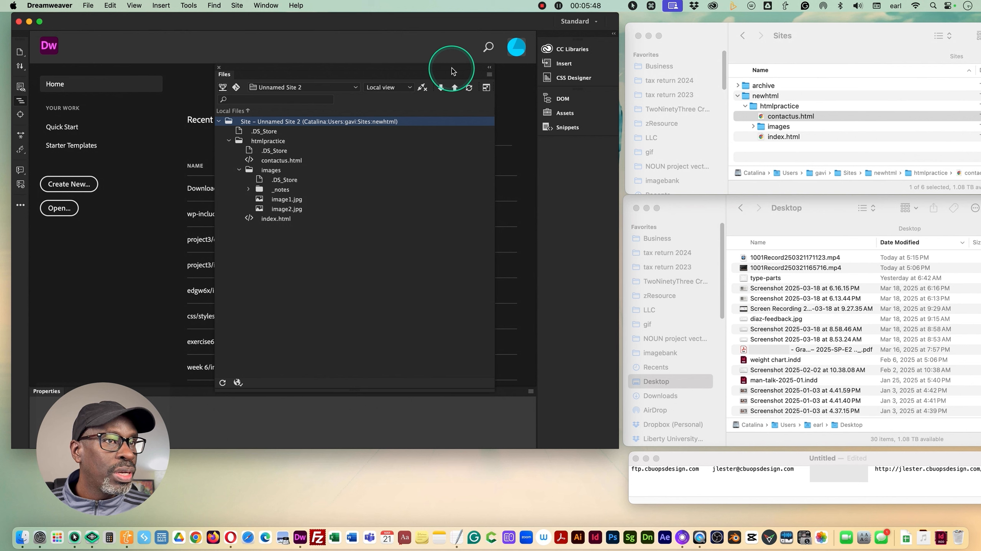
# - Enlarge the Dreamweaver window, expand the Files view to show local and remote files, and connect to the remote server
pyautogui.moveTo(618, 448); pyautogui.dragTo(940, 477)
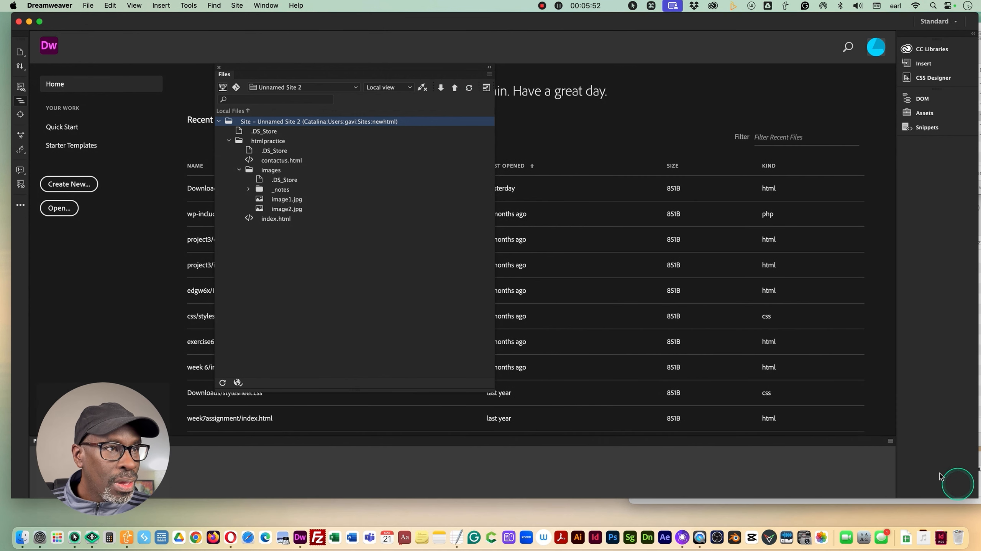
pyautogui.moveTo(472, 69); pyautogui.dragTo(709, 75)
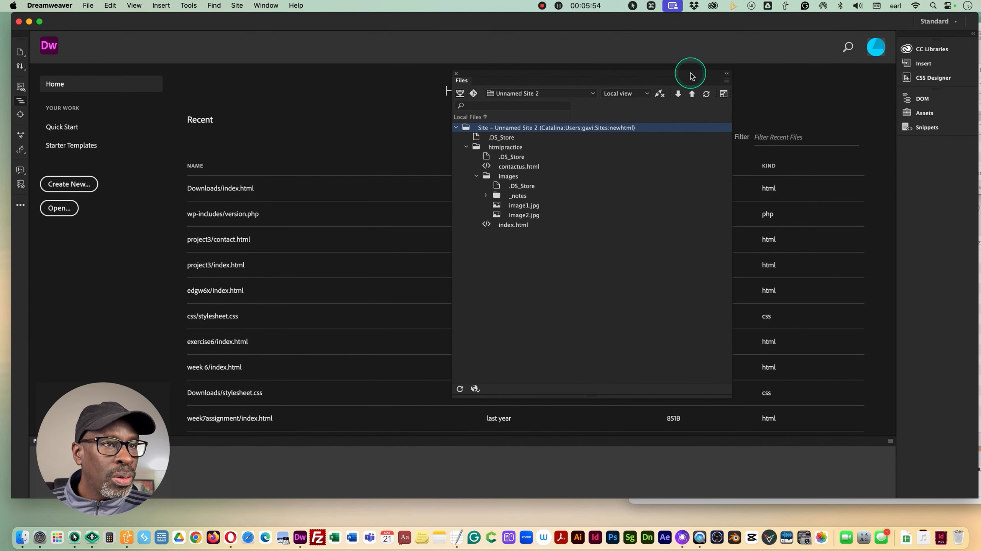
pyautogui.click(723, 94)
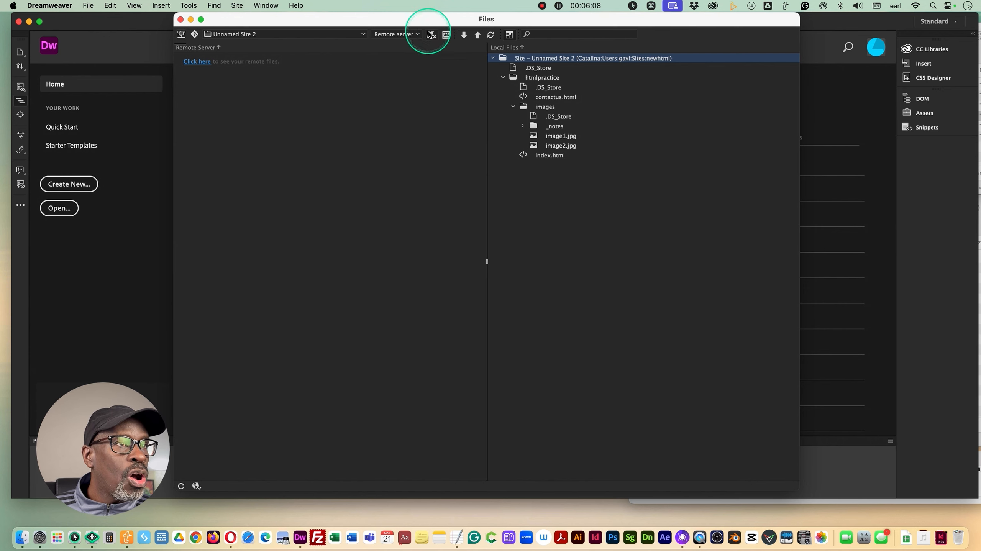
pyautogui.click(432, 36)
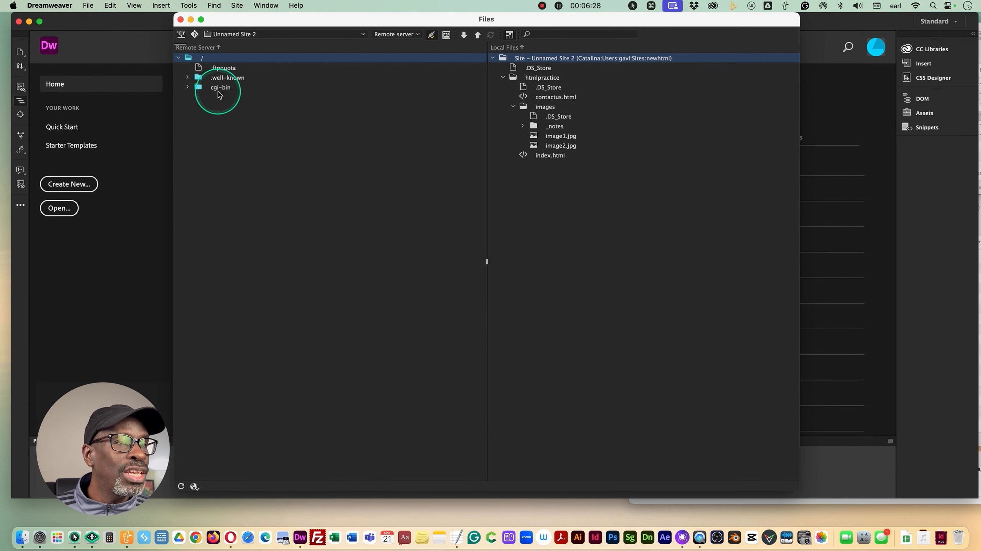
pyautogui.click(504, 78)
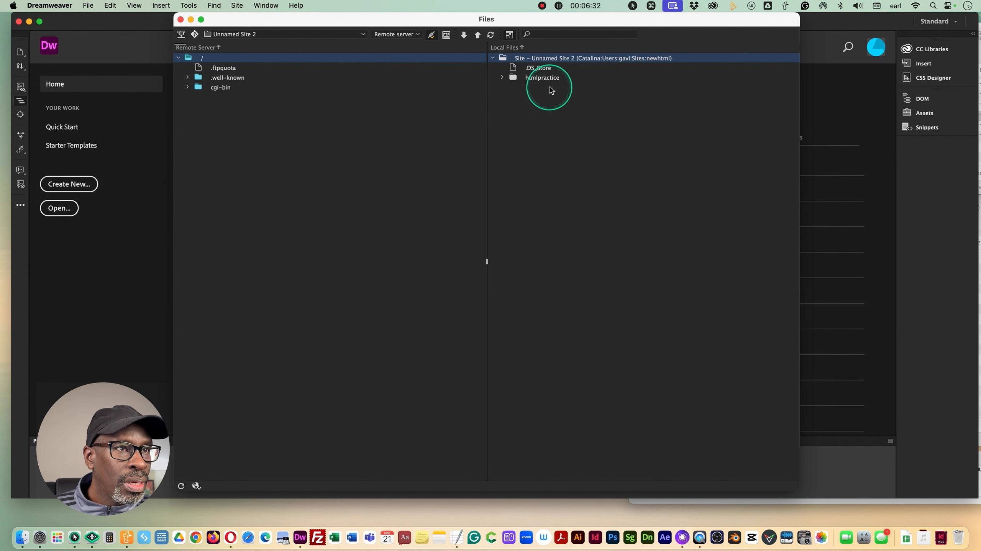
pyautogui.click(504, 78)
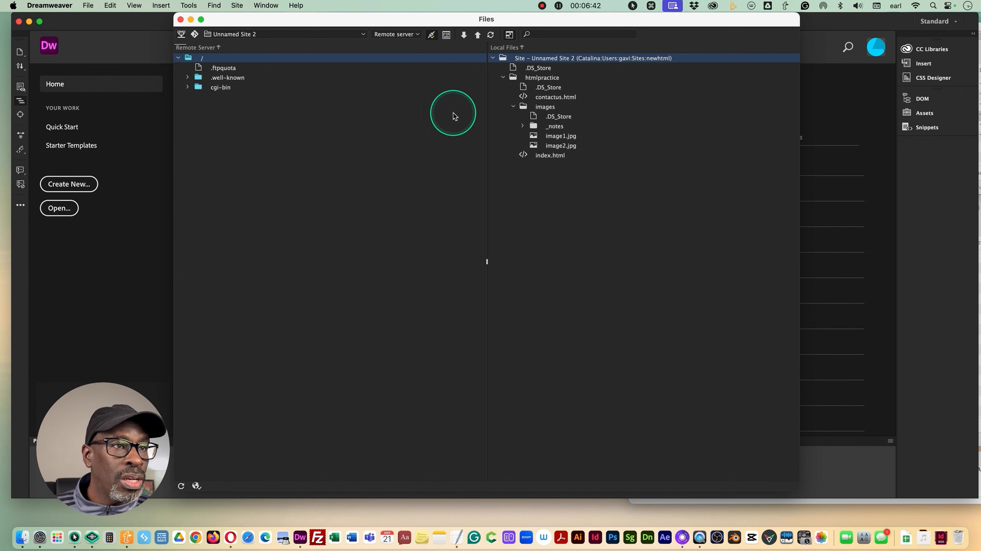
pyautogui.click(513, 79)
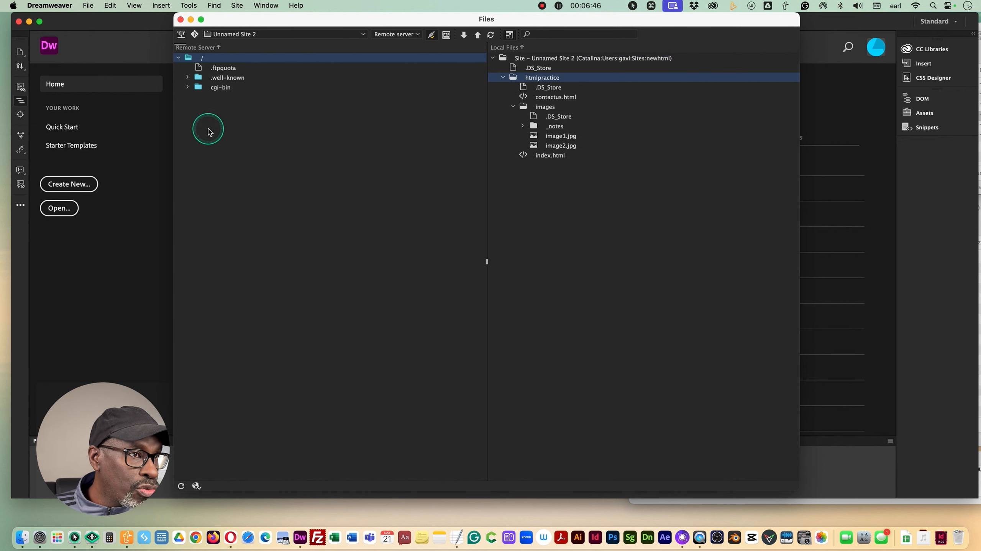
pyautogui.click(512, 76)
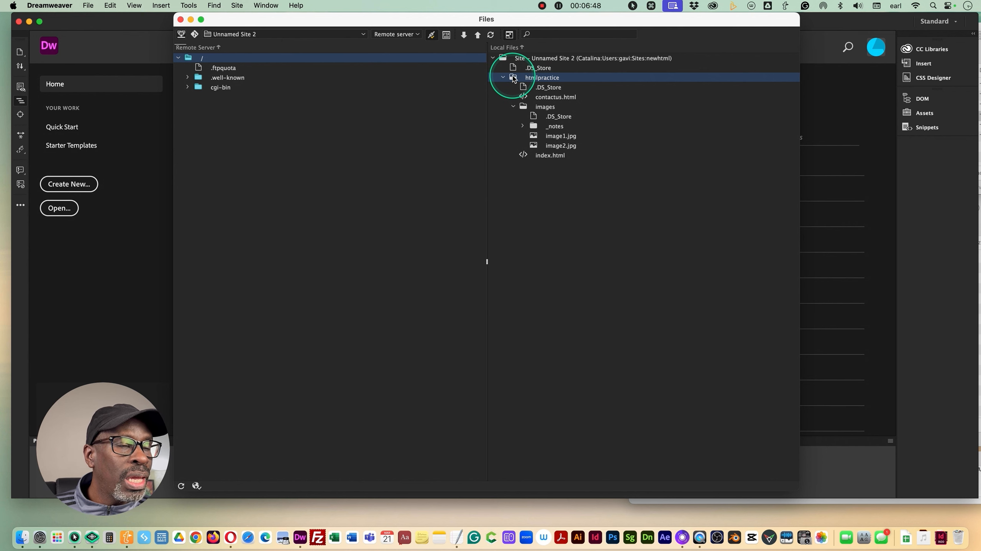
pyautogui.rightClick(513, 77)
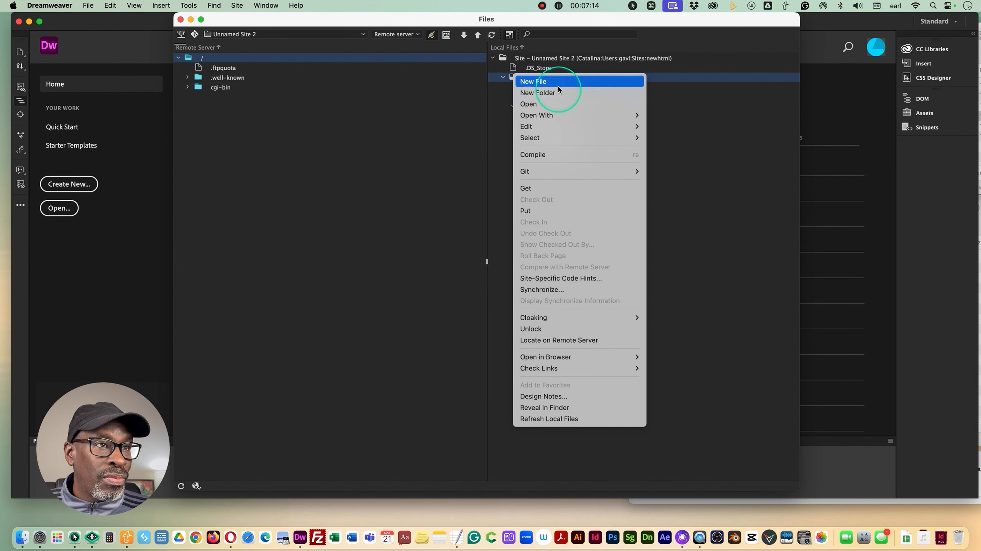
pyautogui.click(493, 150)
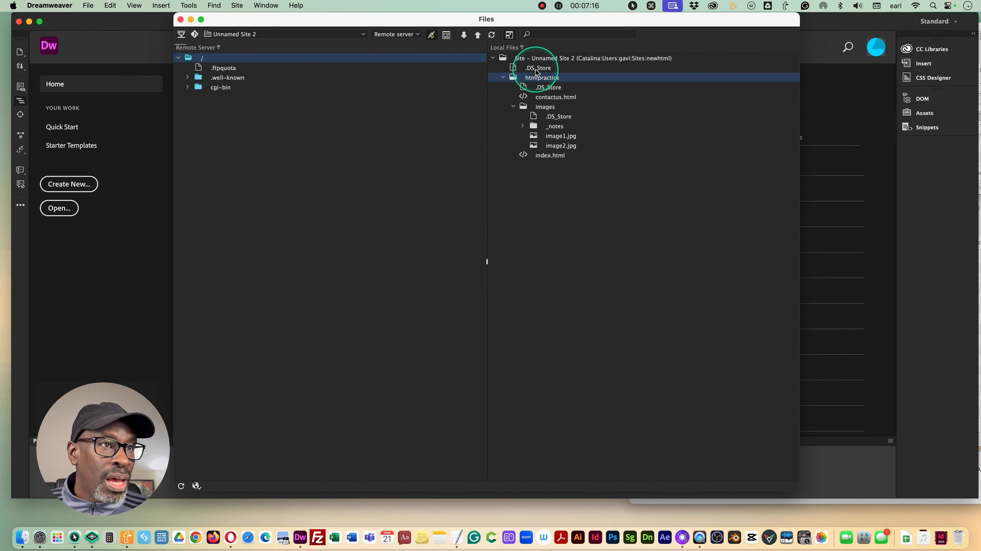
pyautogui.click(502, 79)
pyautogui.click(503, 78)
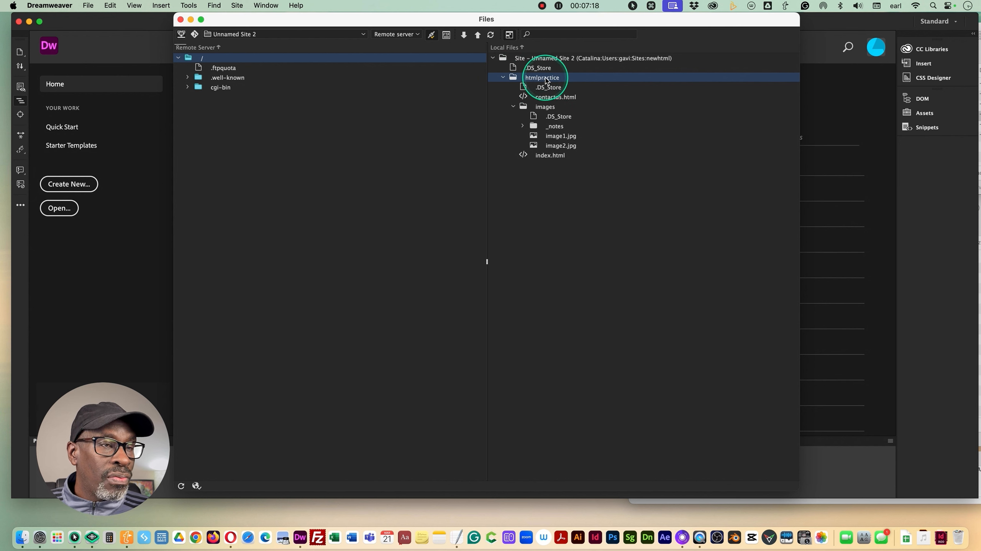
# - Upload the local htmlpractice folder to the remote server with Put, and expand the uploaded folder there
pyautogui.rightClick(515, 79)
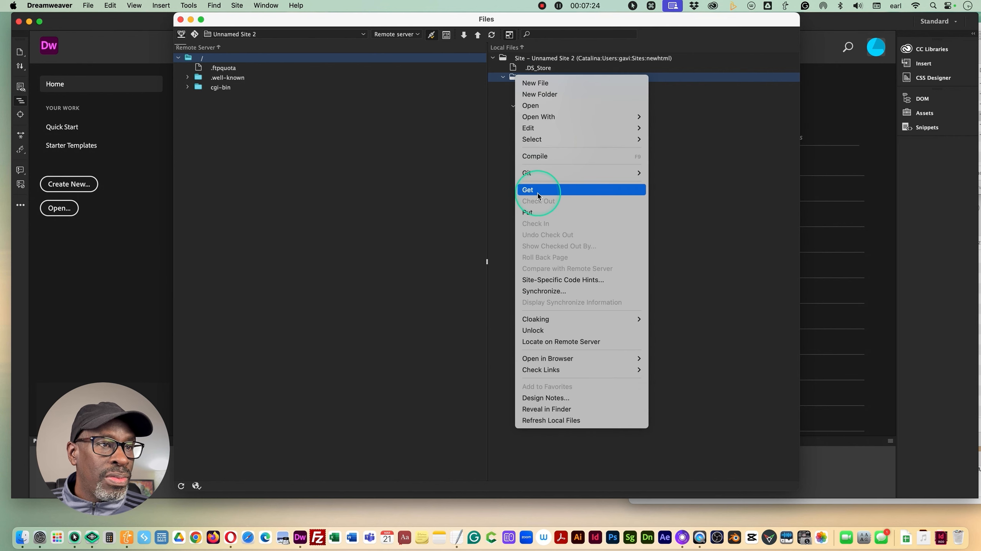
pyautogui.click(529, 213)
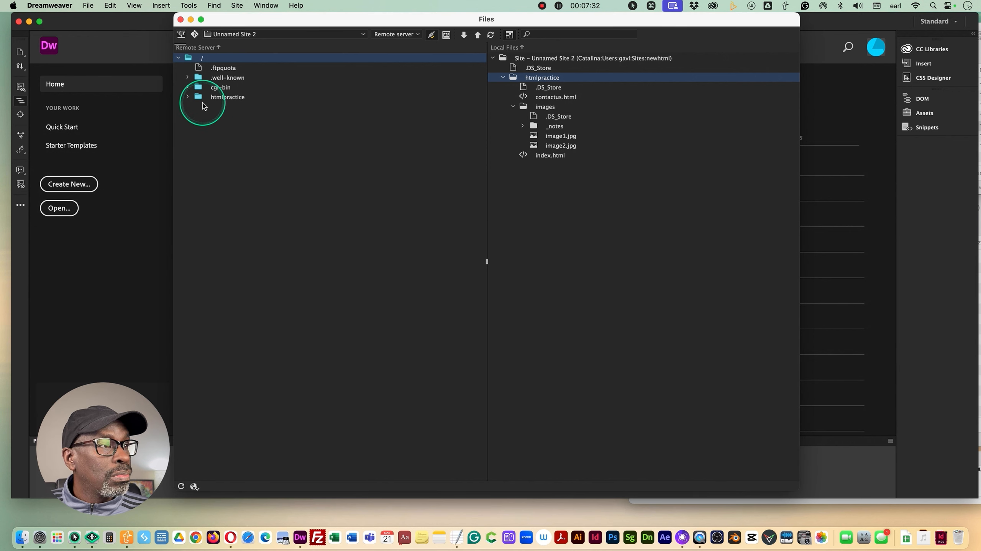
pyautogui.click(187, 97)
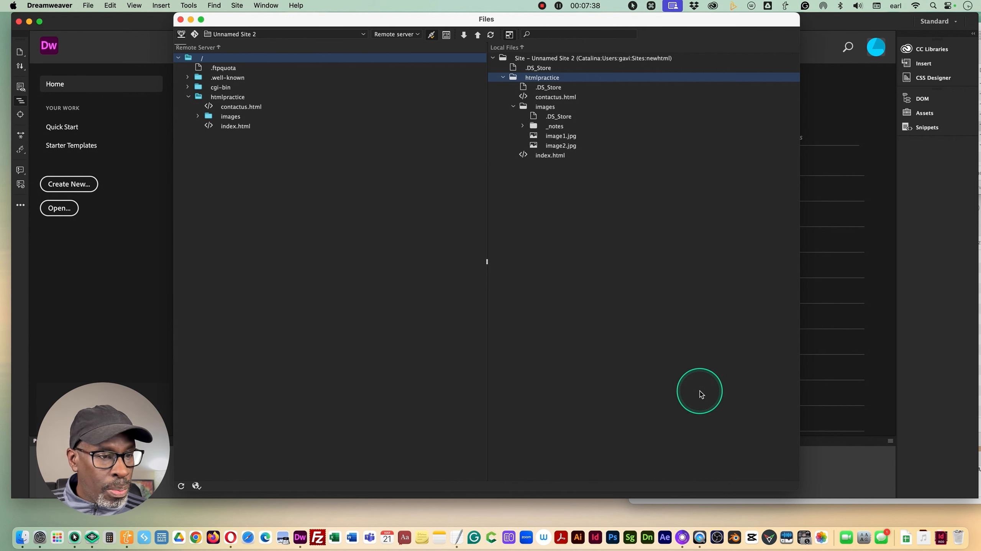
# - Open the Opera browser, copy the website address from the text note, and paste it into the browser's address field
pyautogui.click(231, 537)
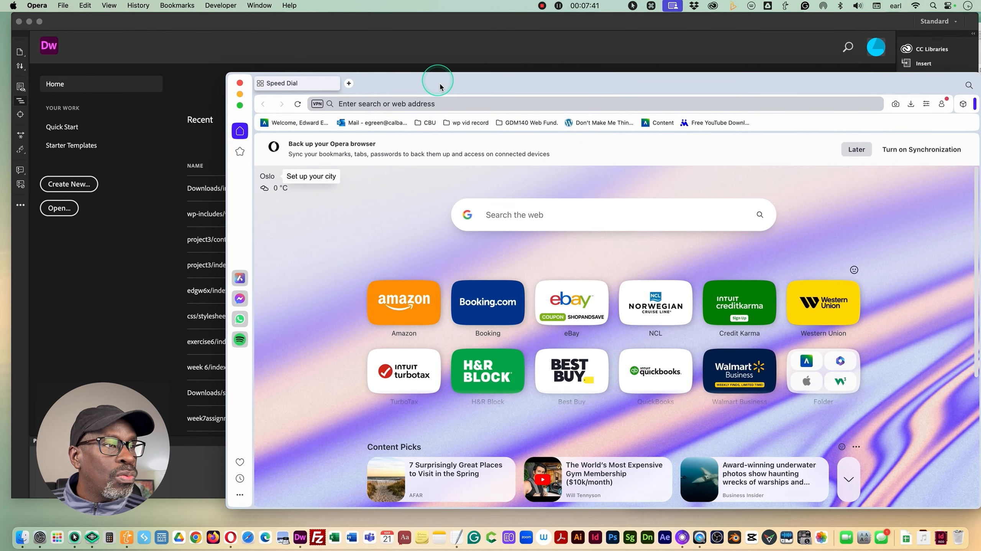
pyautogui.moveTo(440, 87); pyautogui.dragTo(448, 122)
pyautogui.moveTo(738, 119); pyautogui.dragTo(567, 23)
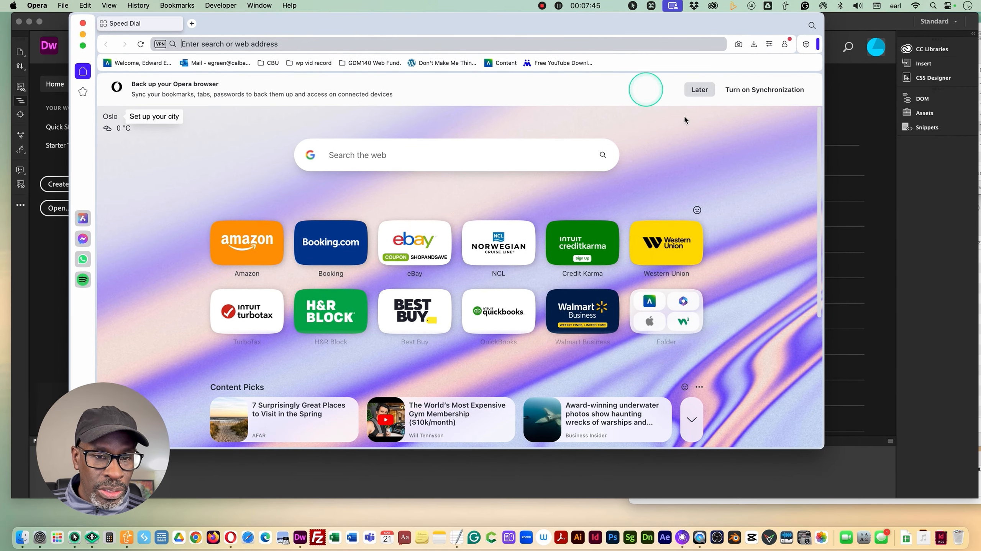
pyautogui.click(892, 500)
pyautogui.moveTo(884, 460); pyautogui.dragTo(920, 469)
pyautogui.press('super+c')
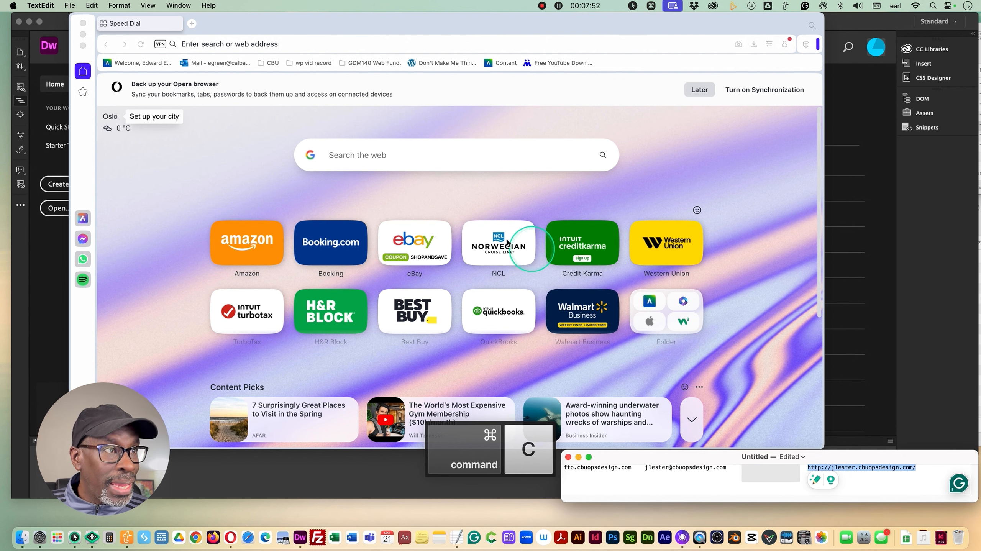
pyautogui.click(209, 44)
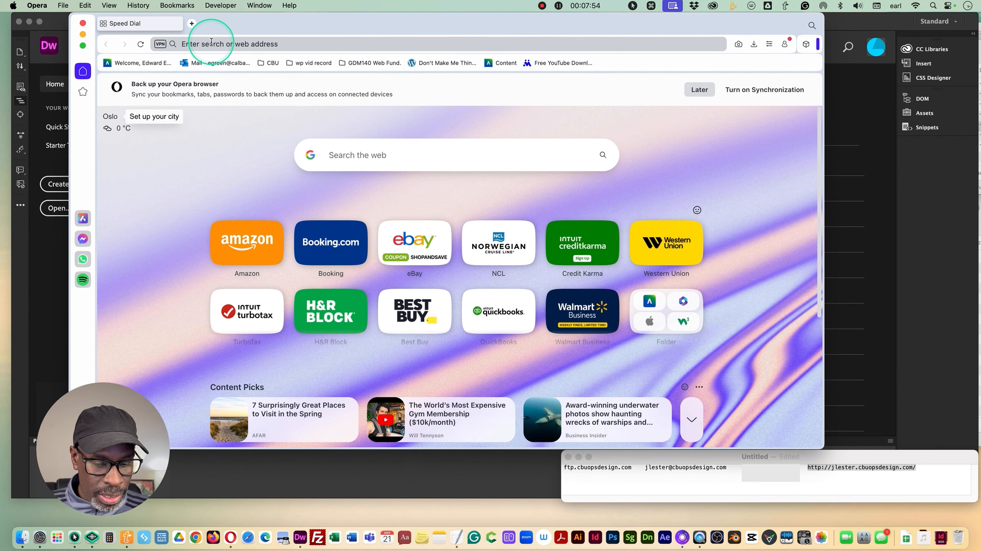
pyautogui.press('super+v')
# - Check the uploaded folder's name in Dreamweaver, then return to Opera, append htmlpractice to the website address and load the page
pyautogui.moveTo(322, 22); pyautogui.dragTo(980, 225)
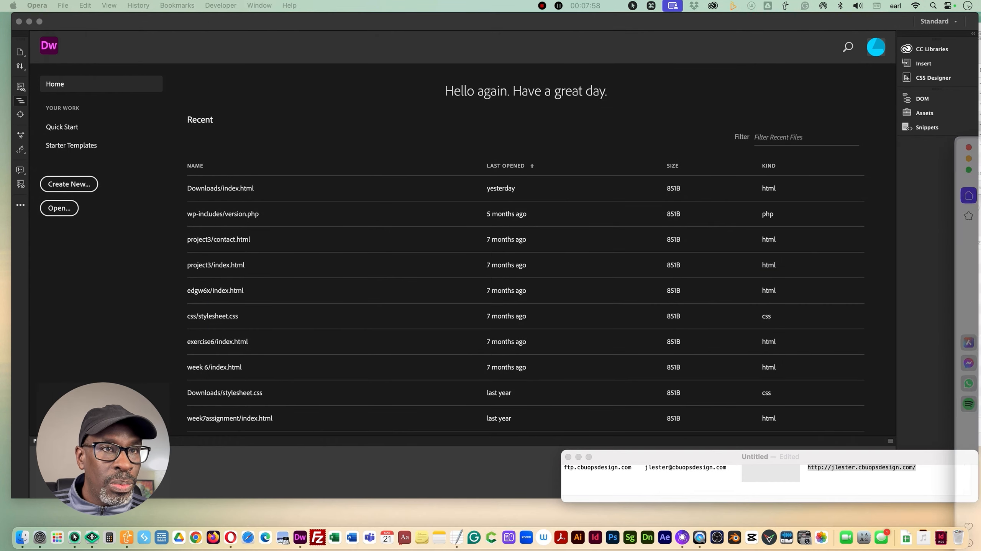
pyautogui.click(705, 46)
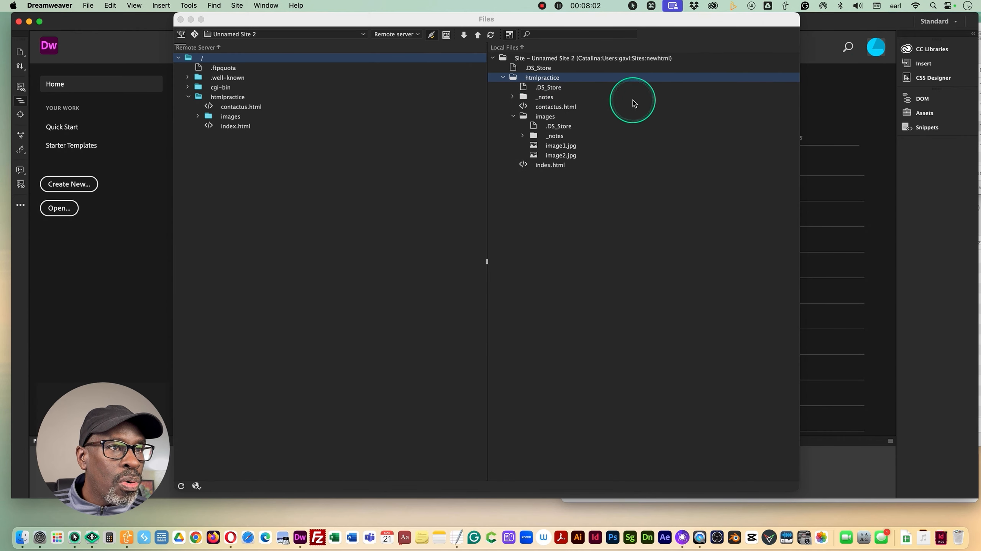
pyautogui.press('super+Tab')
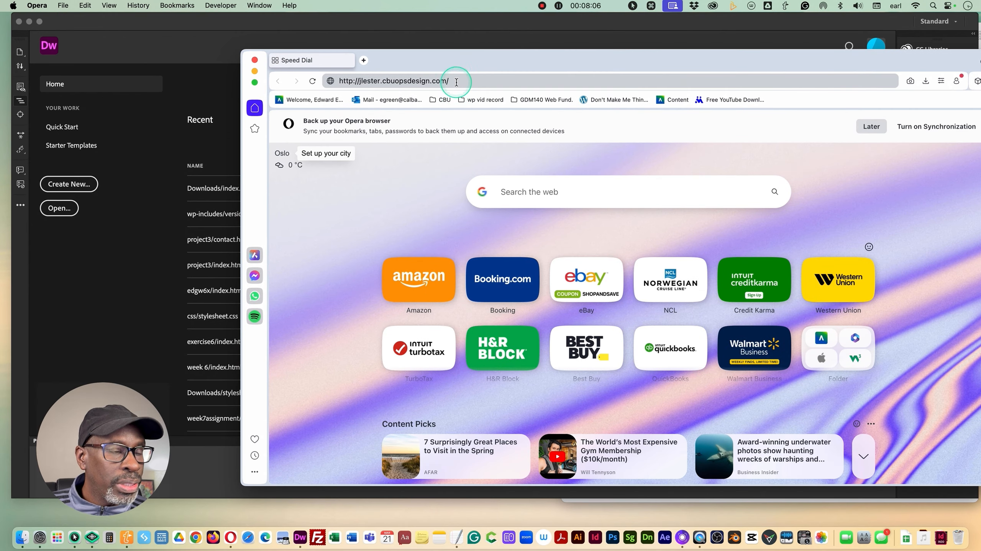
pyautogui.write('html')
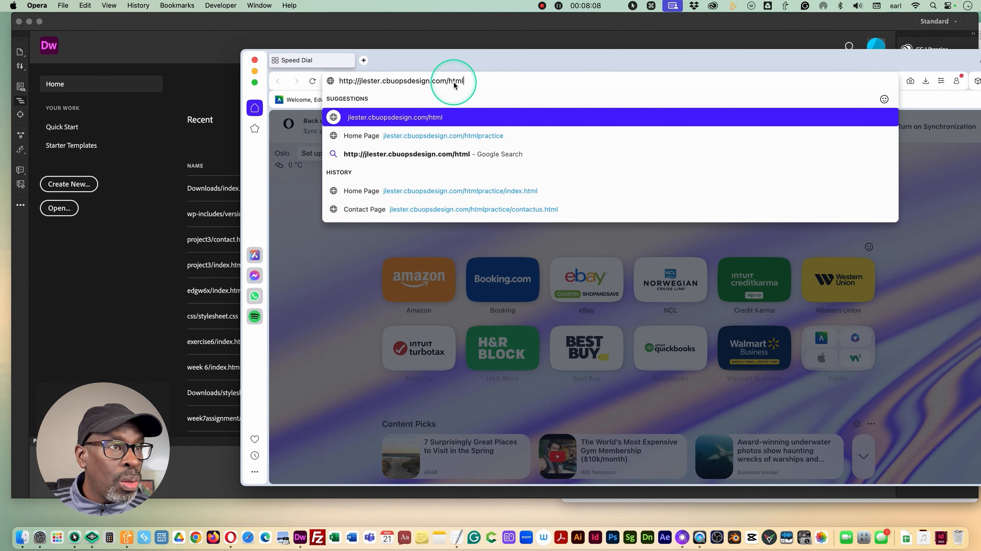
pyautogui.write('practice')
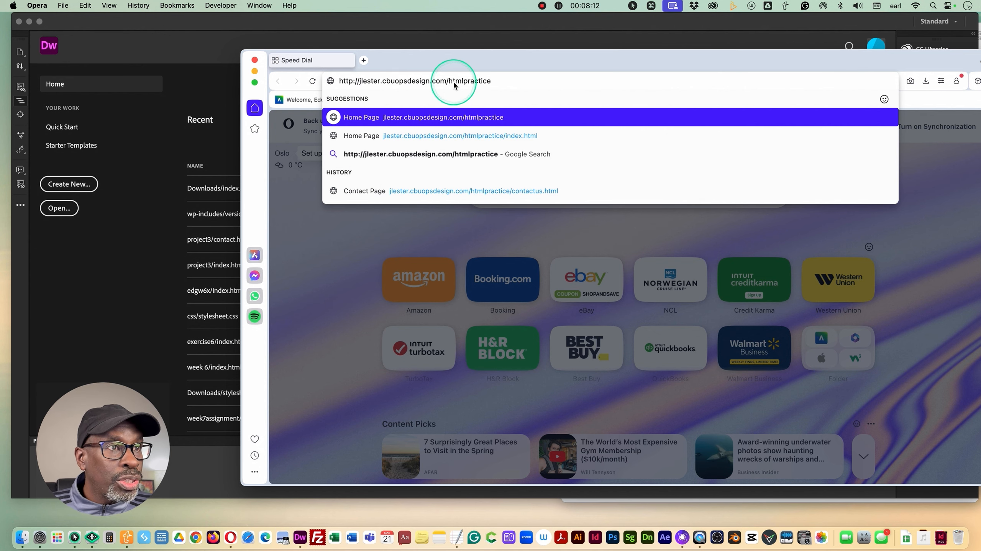
pyautogui.press('Return')
# - Reposition the browser window and test the live site's links by opening Contact Us and returning to the Home Page
pyautogui.moveTo(558, 61); pyautogui.dragTo(458, 25)
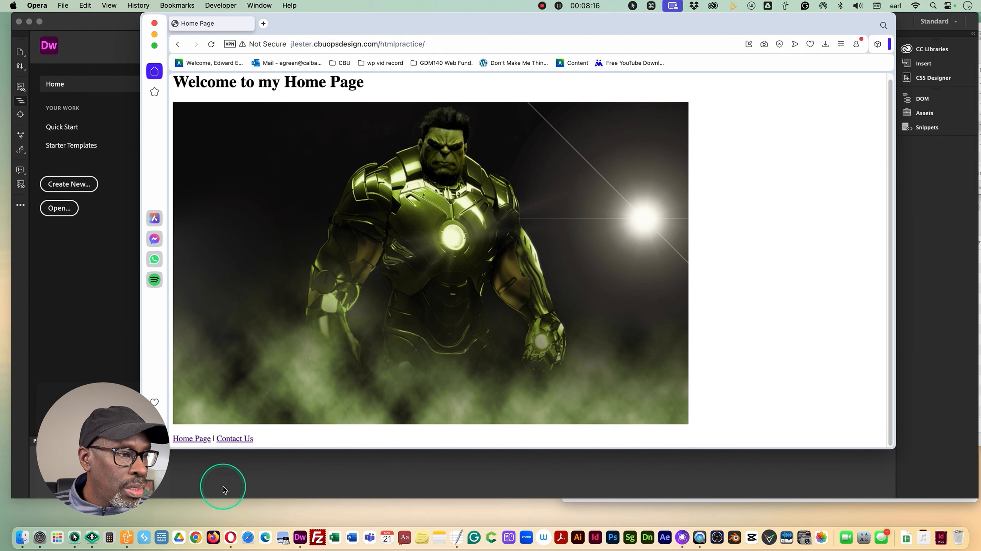
pyautogui.click(234, 439)
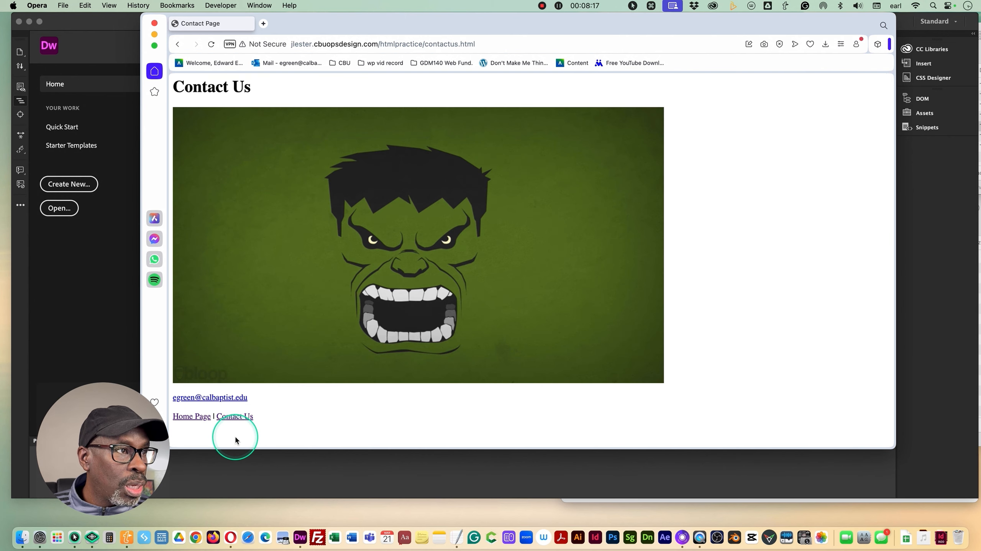
pyautogui.click(201, 417)
# - Move the browser window aside, switch to Dreamweaver's Files view and collapse the local htmlpractice folder
pyautogui.moveTo(476, 22); pyautogui.dragTo(716, 289)
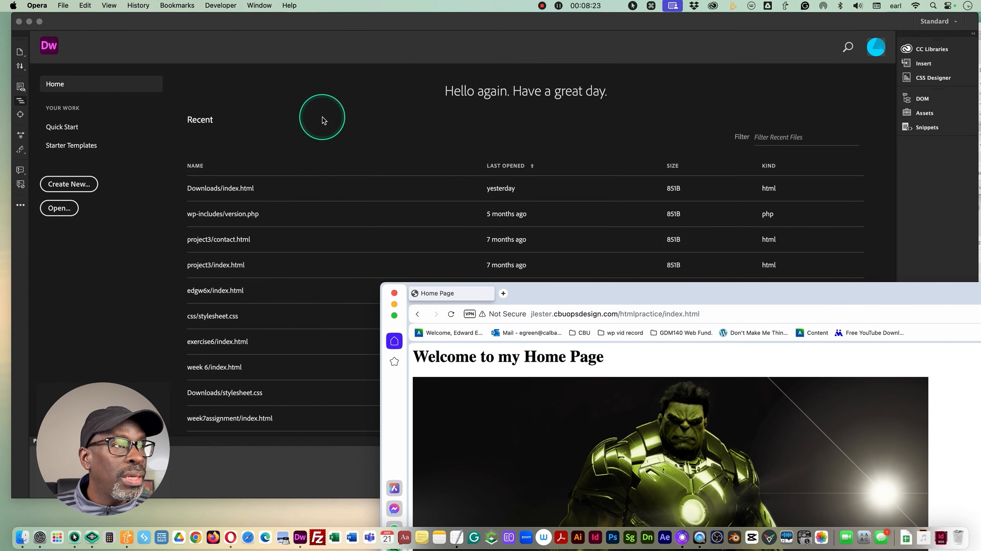
pyautogui.click(197, 23)
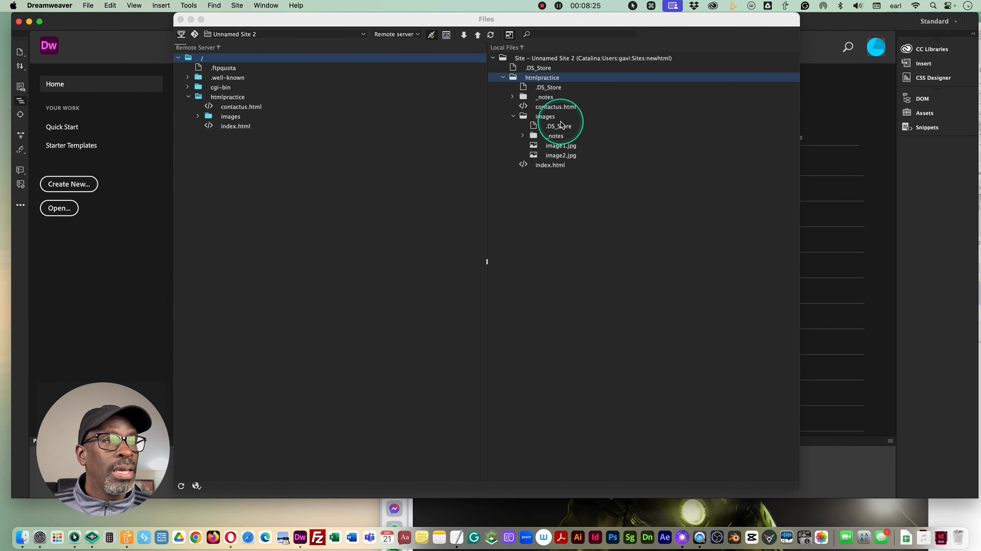
pyautogui.click(502, 77)
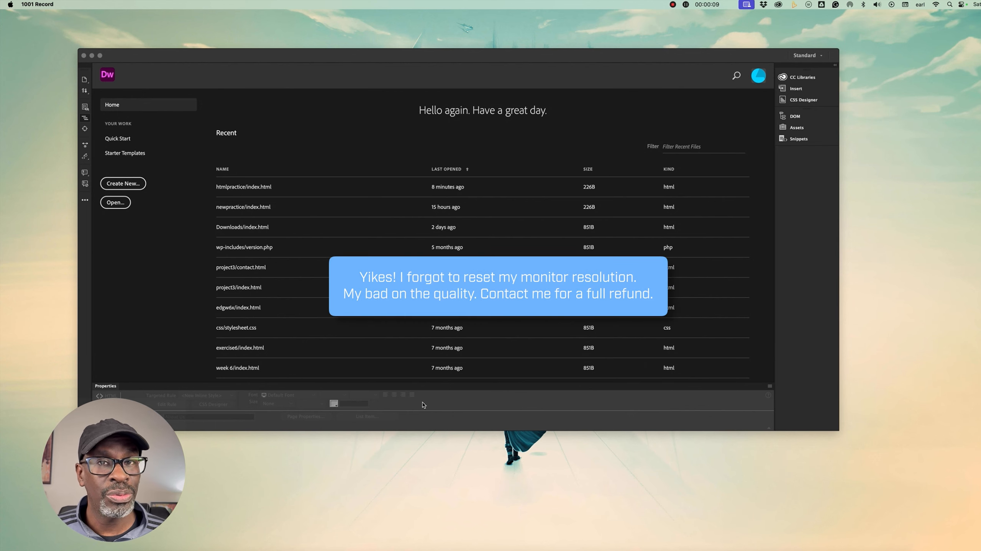
# - Bring Dreamweaver's Files window forward and move it aside to uncover more of the start screen
pyautogui.click(619, 79)
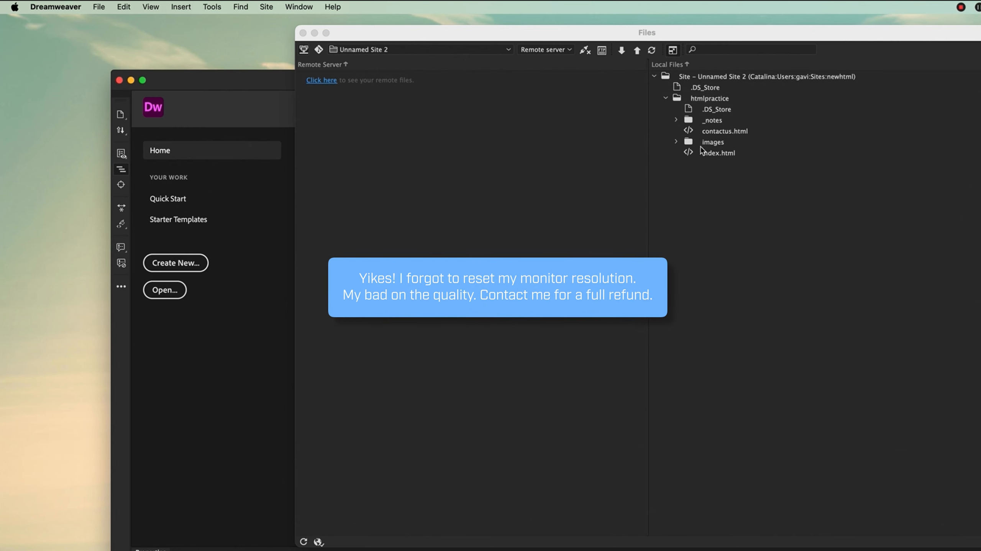
pyautogui.moveTo(745, 34); pyautogui.dragTo(840, 46)
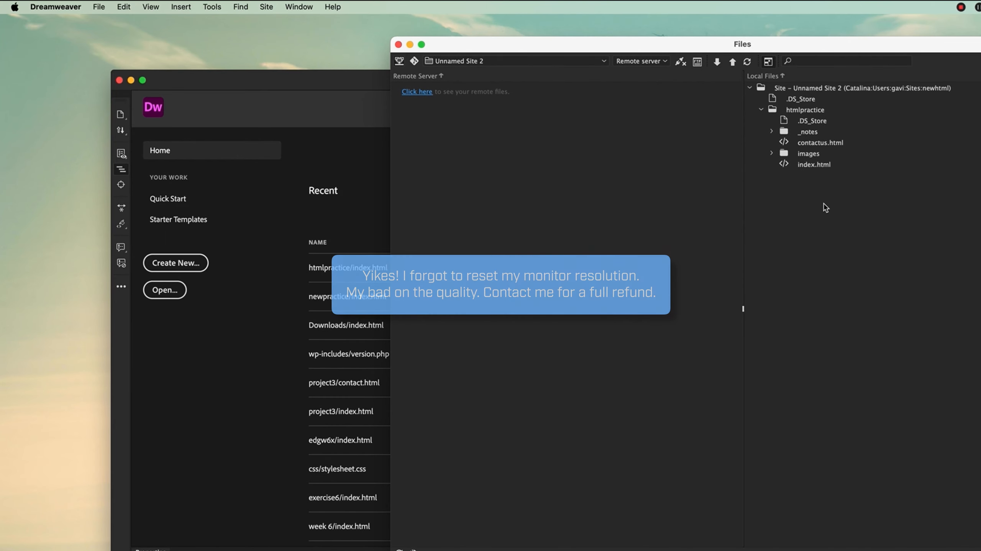
pyautogui.rightClick(811, 188)
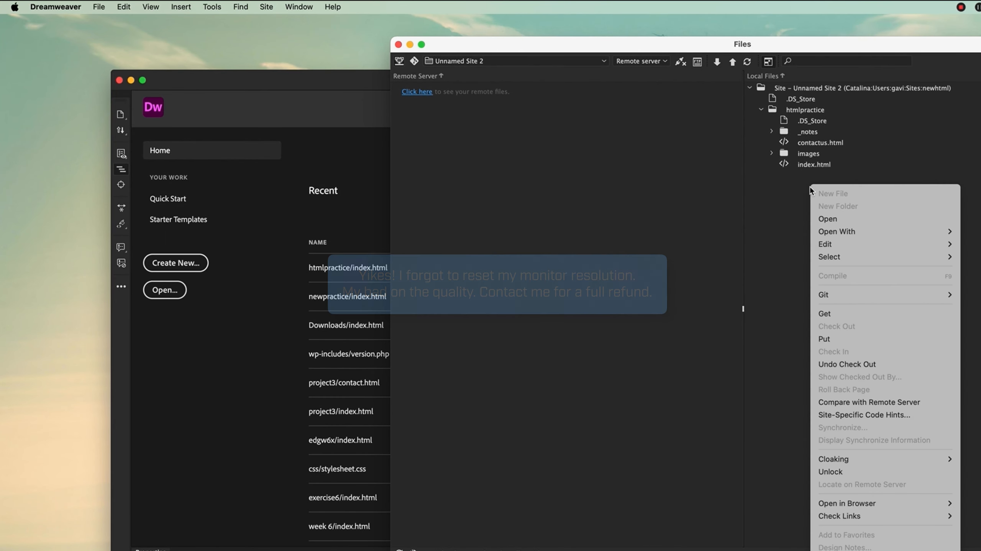
pyautogui.moveTo(850, 236)
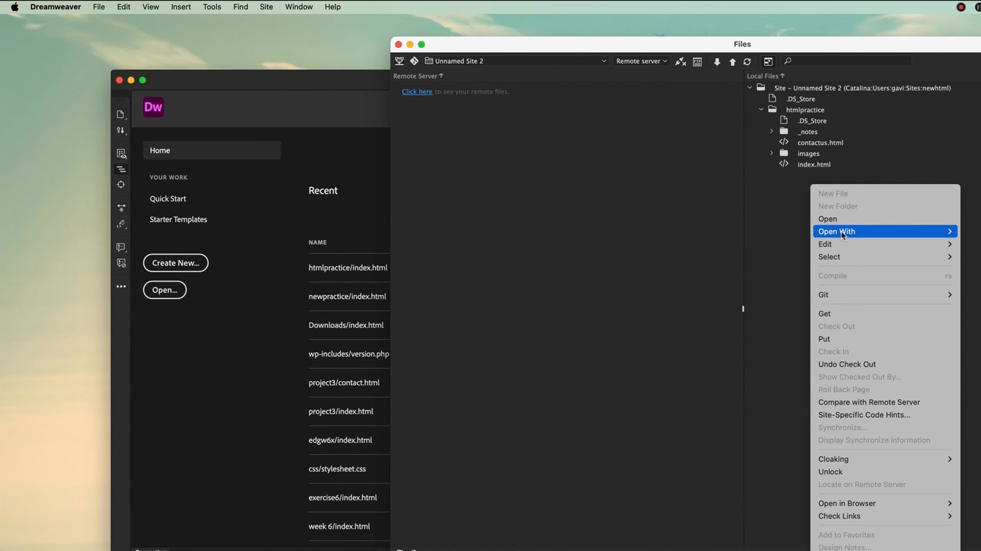
pyautogui.click(782, 191)
# - Expand the images folder inside the local htmlpractice folder
pyautogui.doubleClick(783, 154)
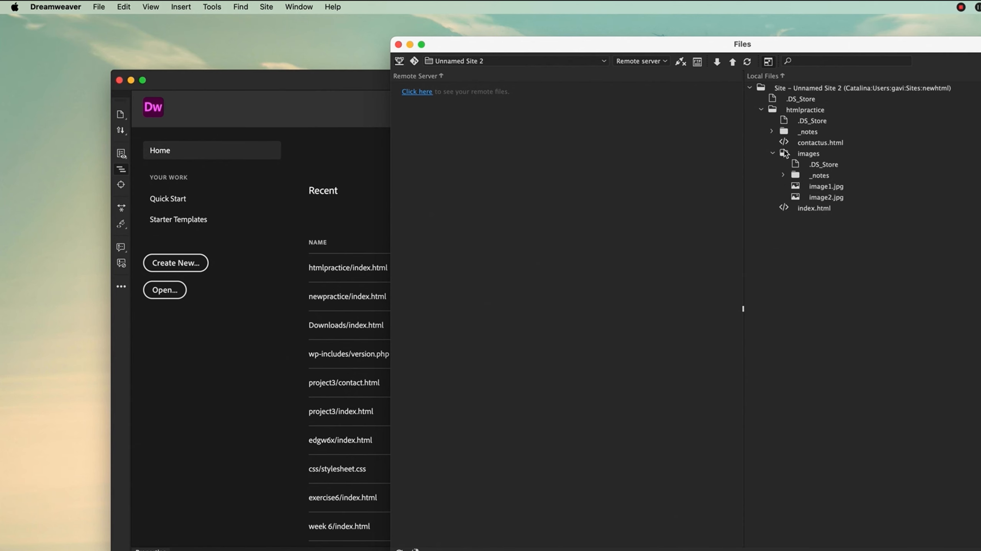